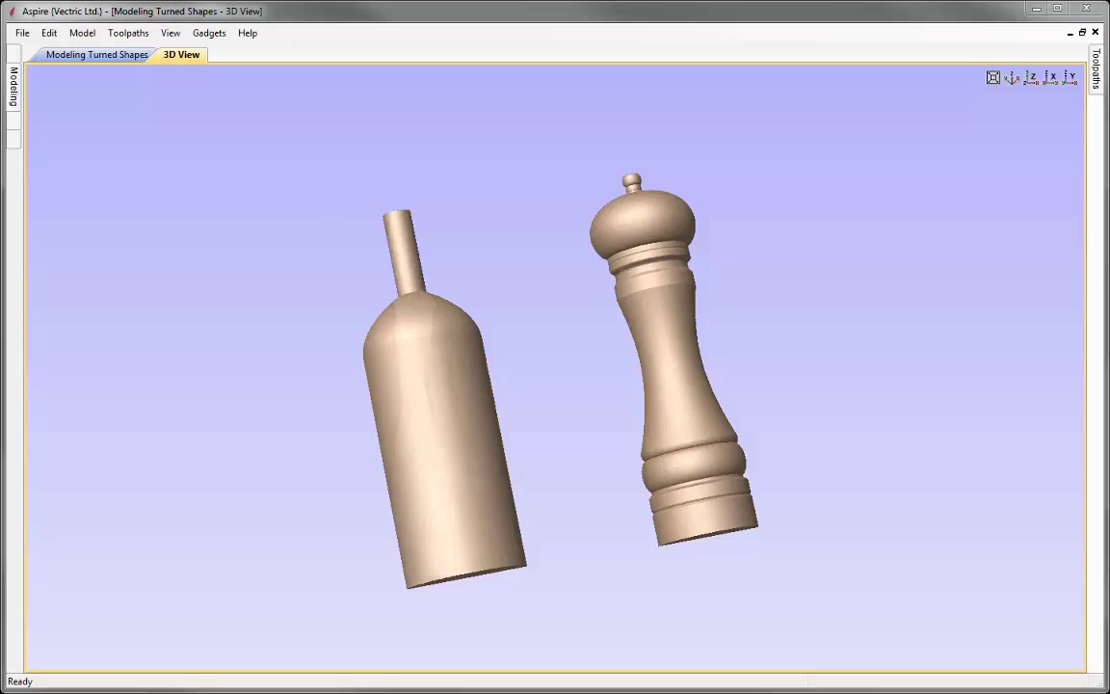
Return from the 3D view to the 2D drawing of Modeling Turned Shapes with F2.
key(F2)
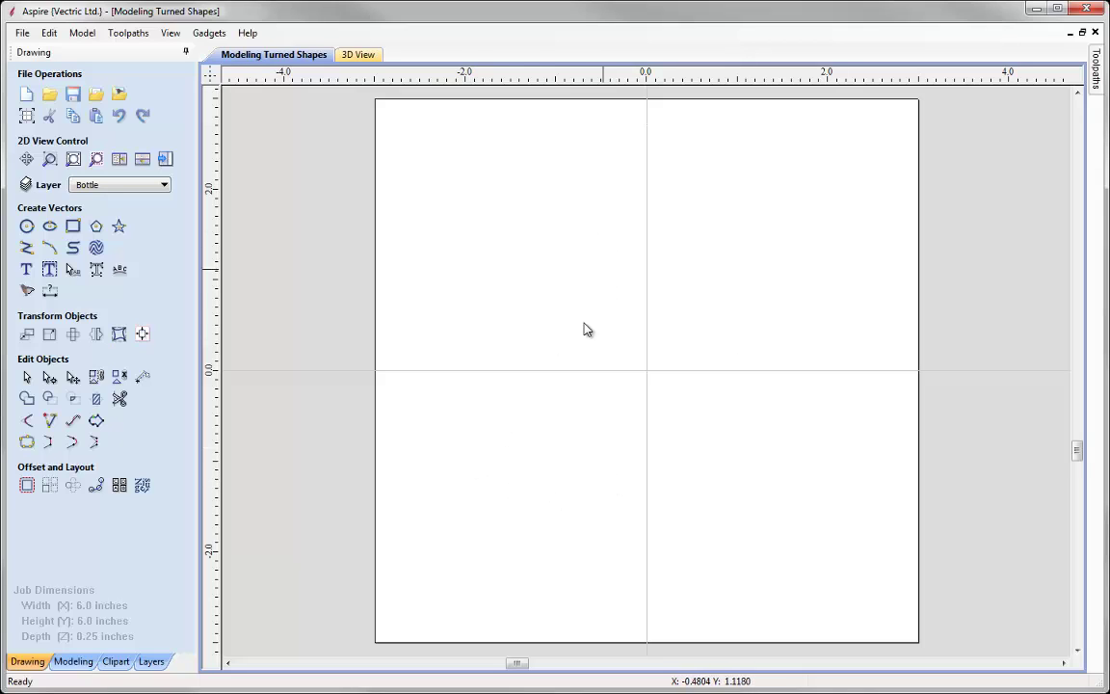
Draw a half-bottle polyline left of centre with a vertical neck, slanted shoulder and long body.
click(26, 248)
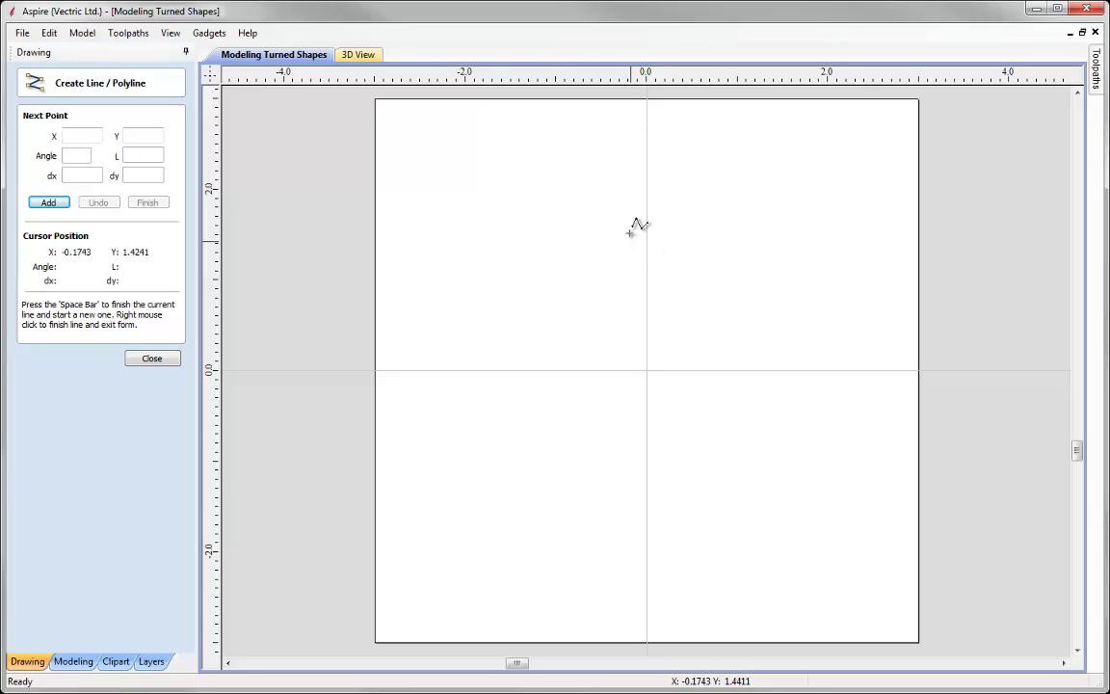
click(629, 195)
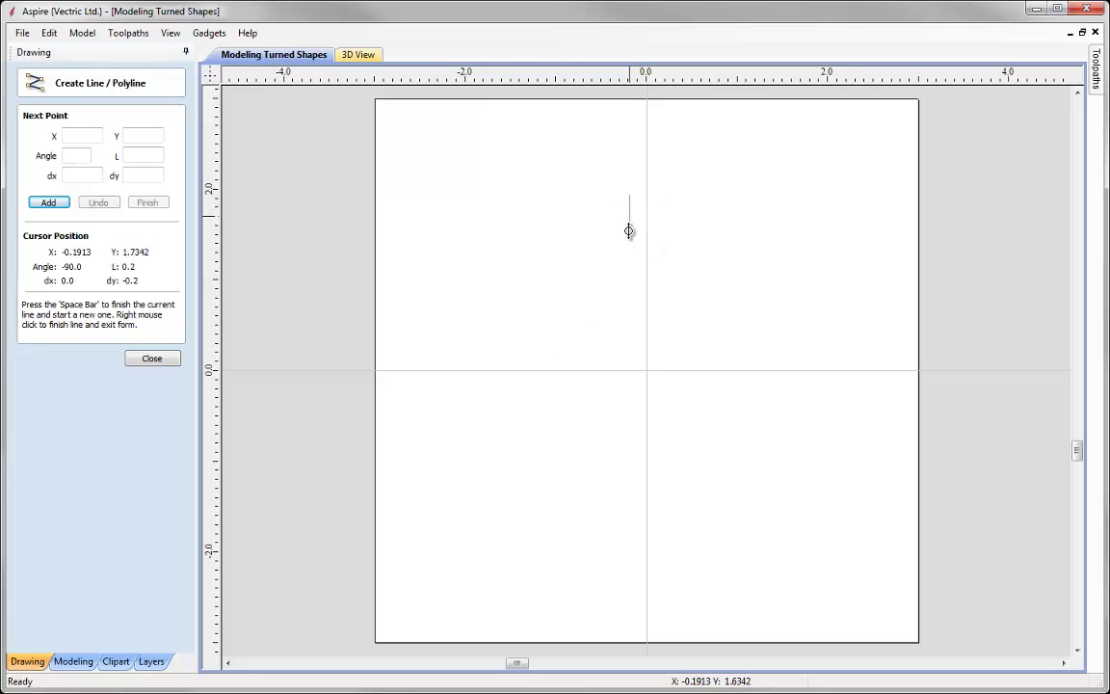
click(629, 288)
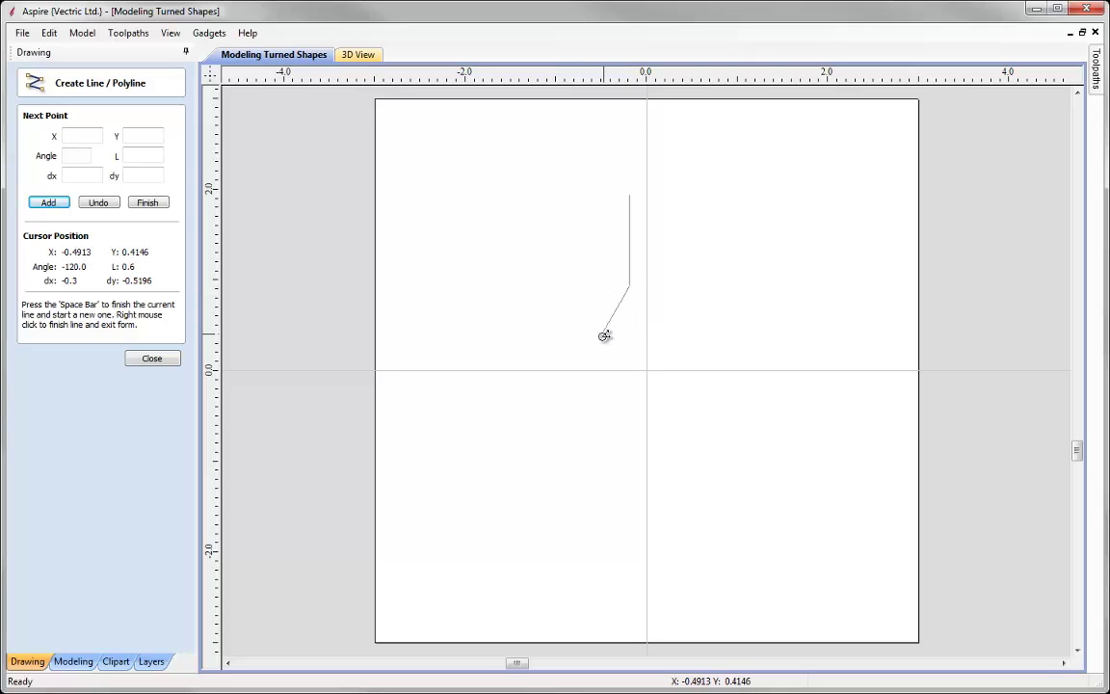
click(592, 344)
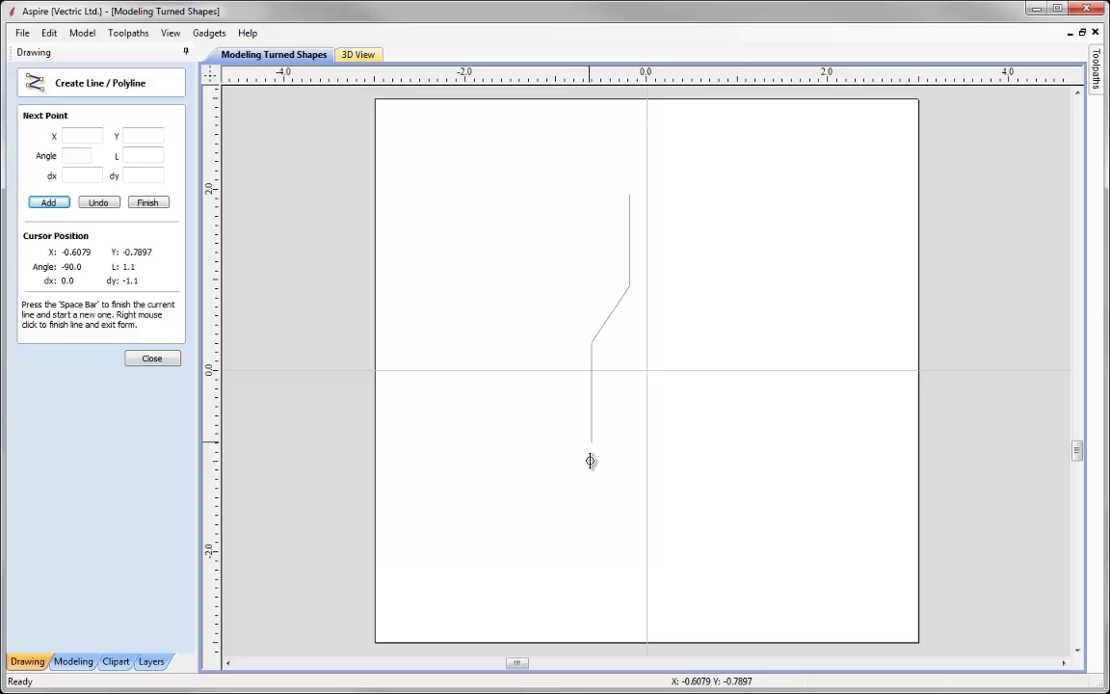
click(589, 570)
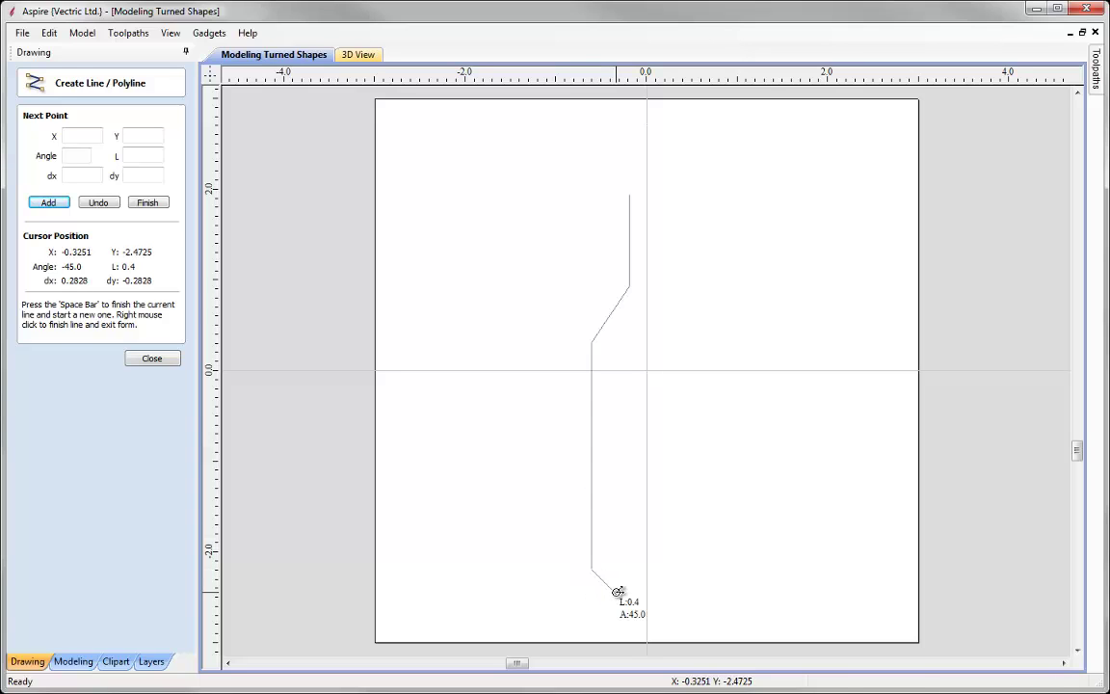
right_click(618, 591)
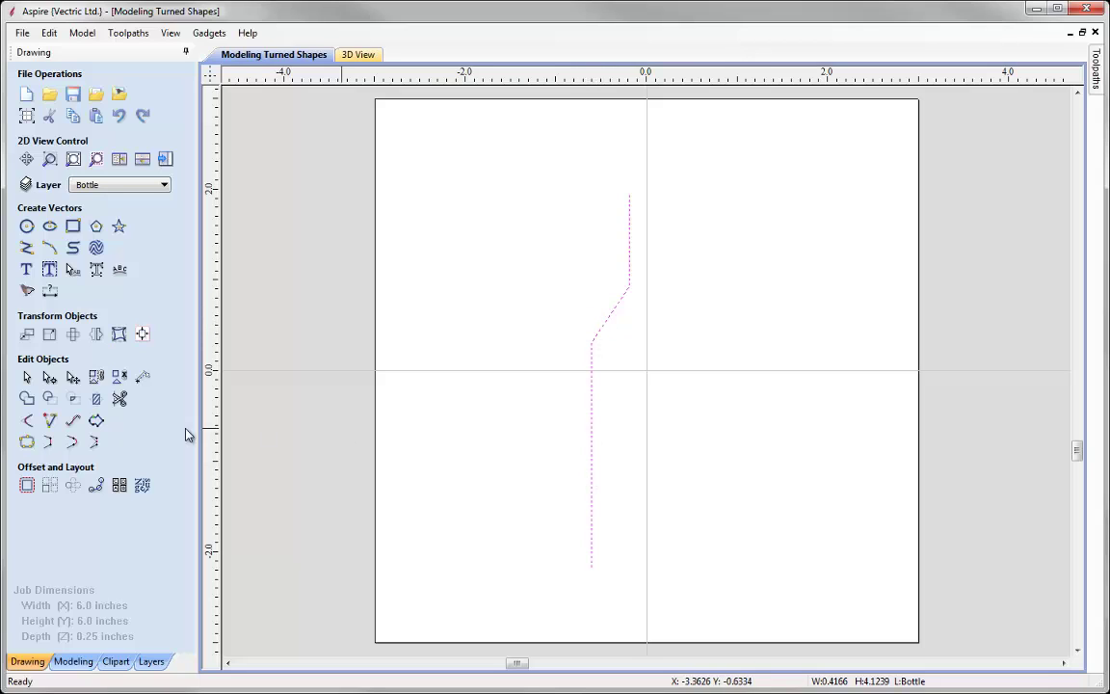
Convert the slanted shoulder span to a Bezier and shape it into an S-curve joining neck and body.
click(49, 379)
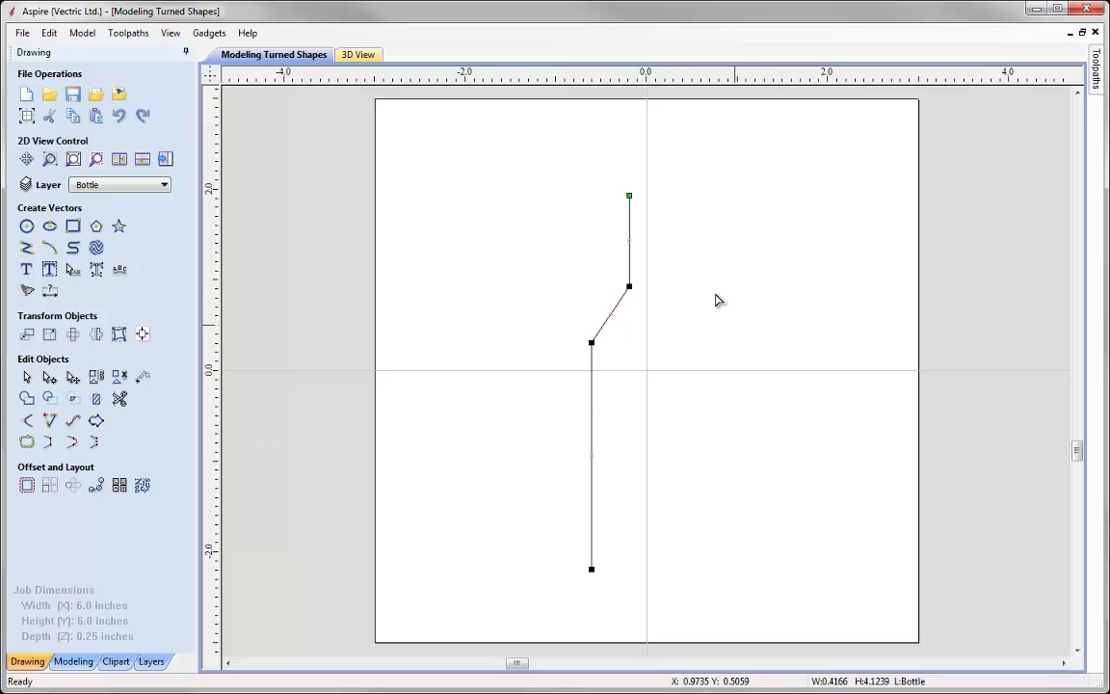
right_click(621, 306)
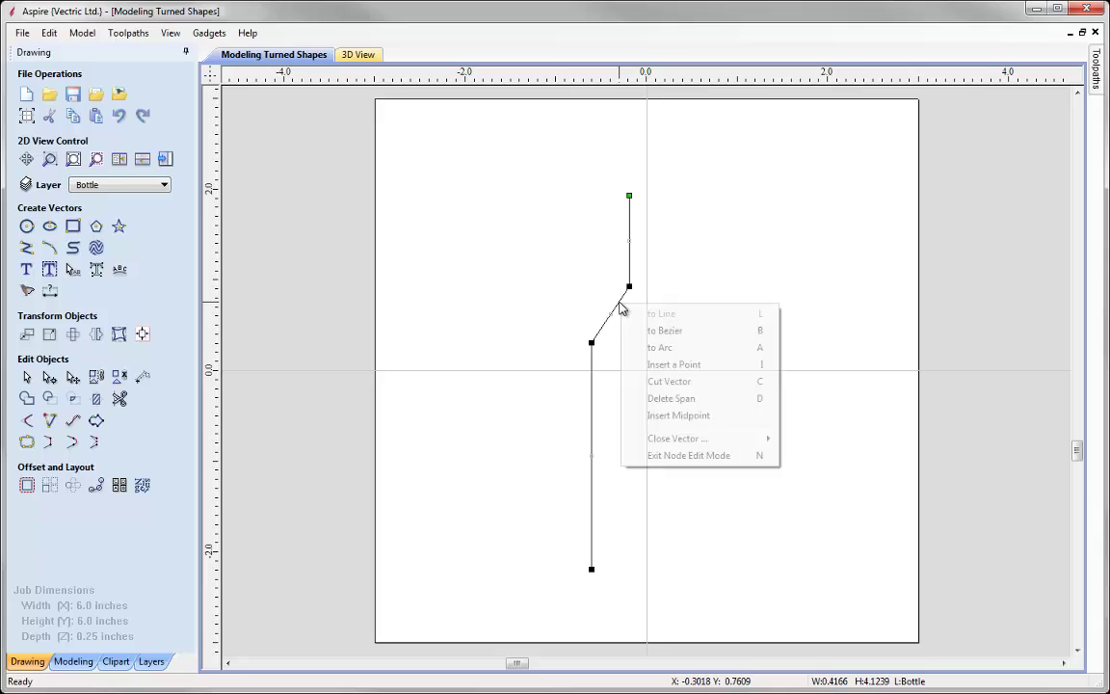
click(690, 335)
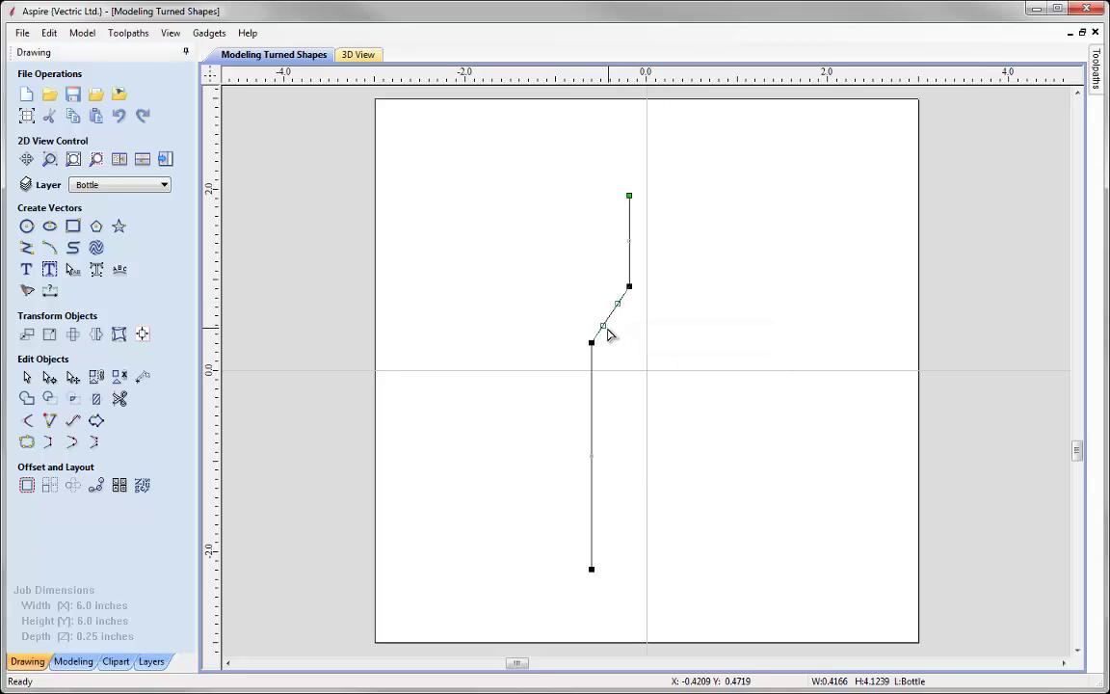
drag(604, 327, 591, 324)
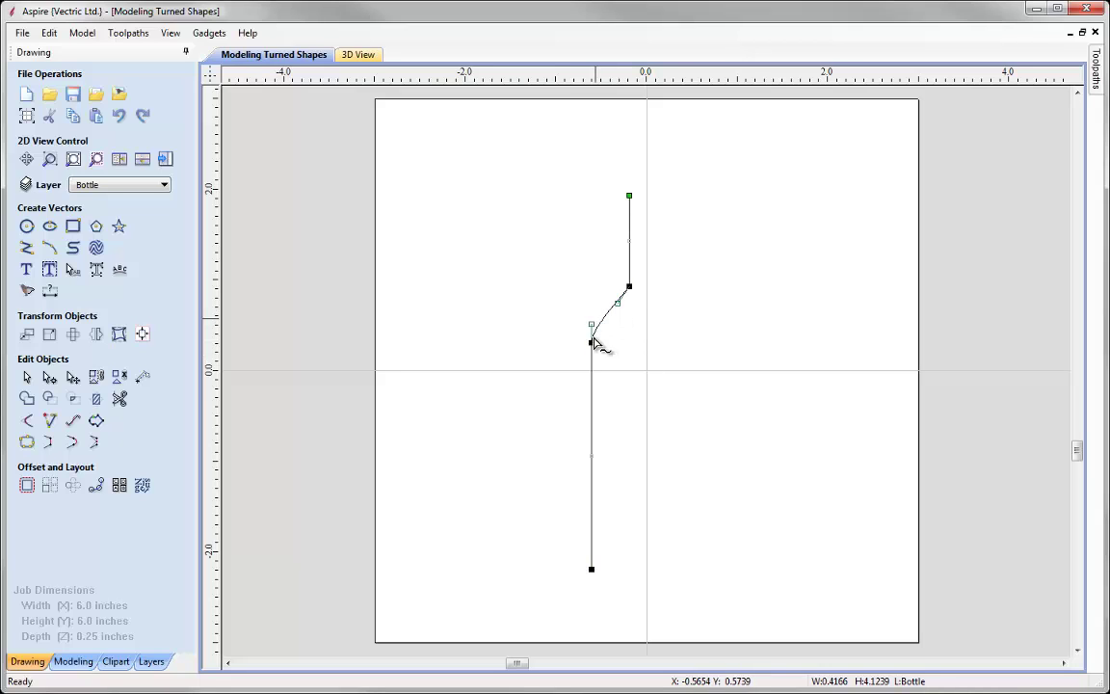
click(617, 303)
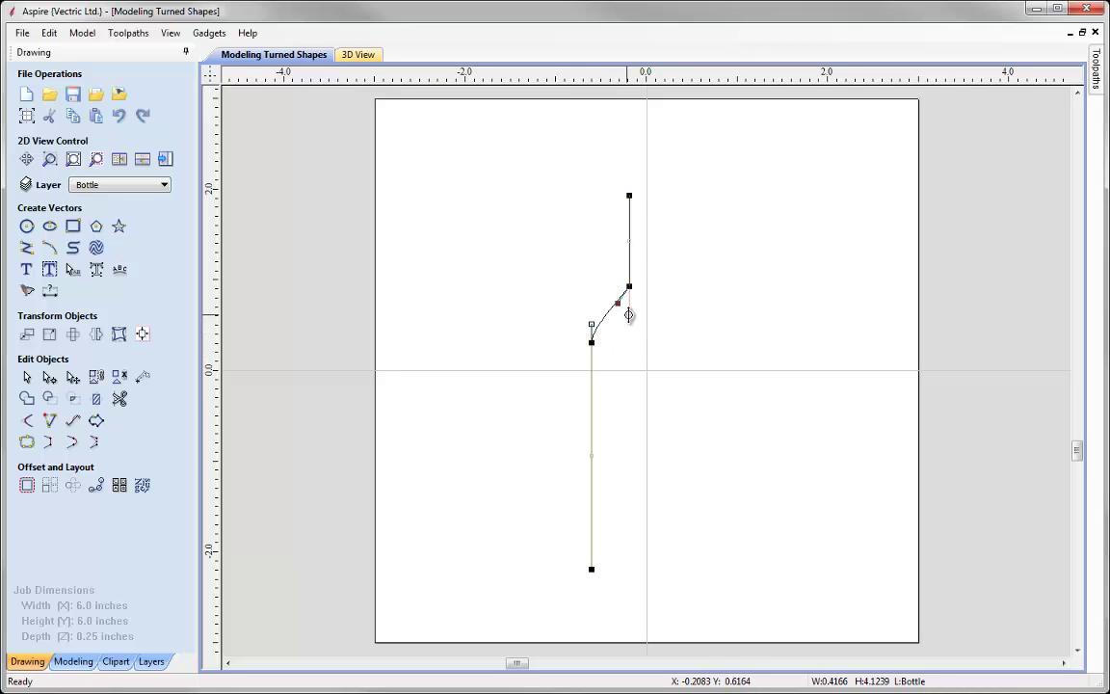
drag(630, 308, 629, 305)
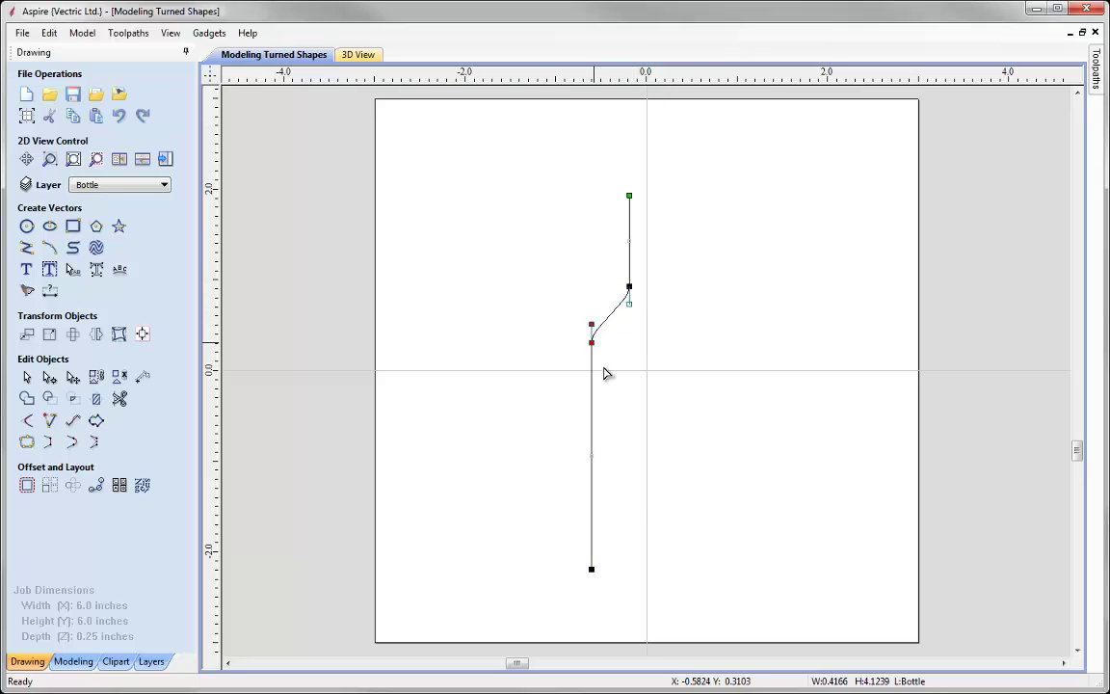
mouse_move(592, 342)
mouse_down()
mouse_move(581, 348)
mouse_move(598, 349)
mouse_up()
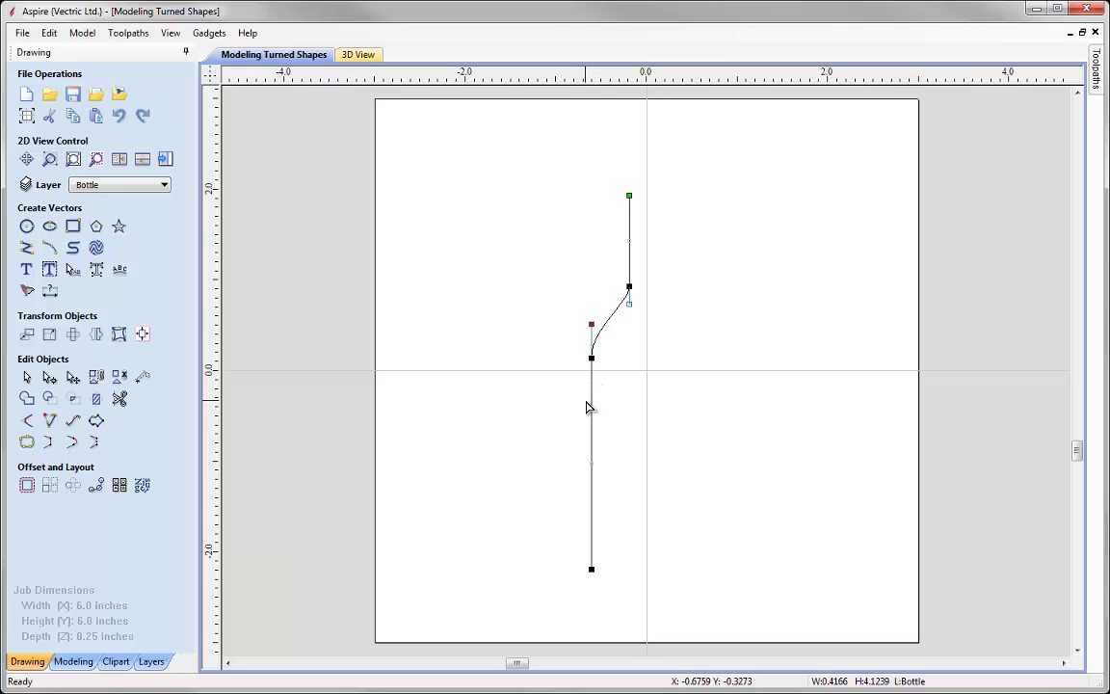
drag(590, 372, 632, 292)
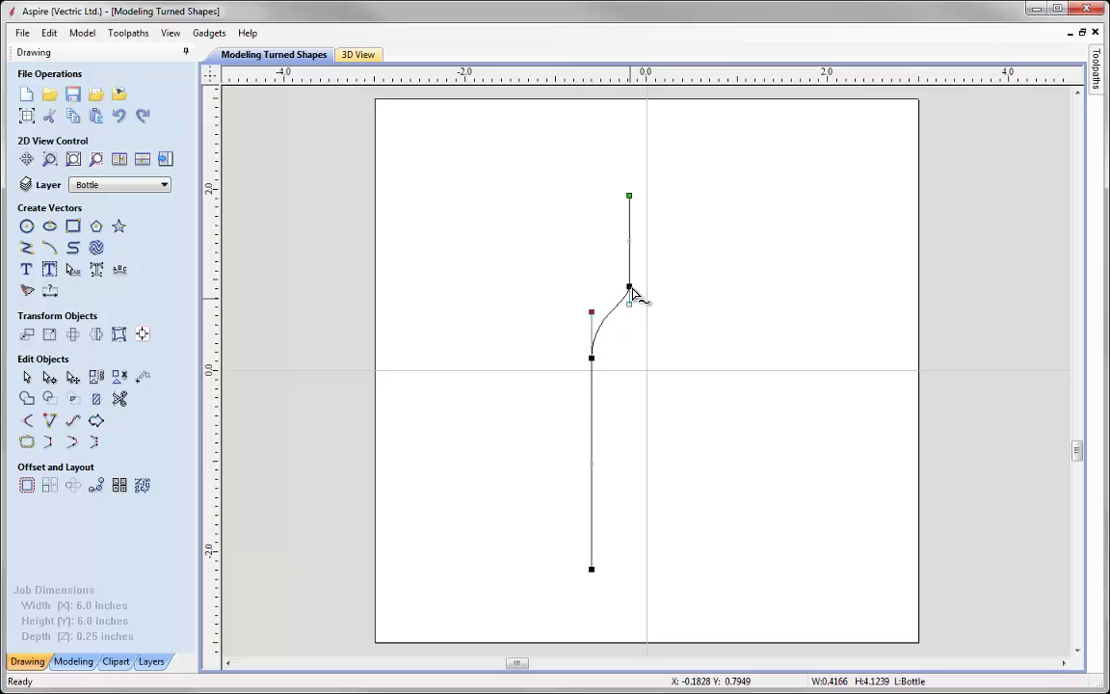
click(513, 549)
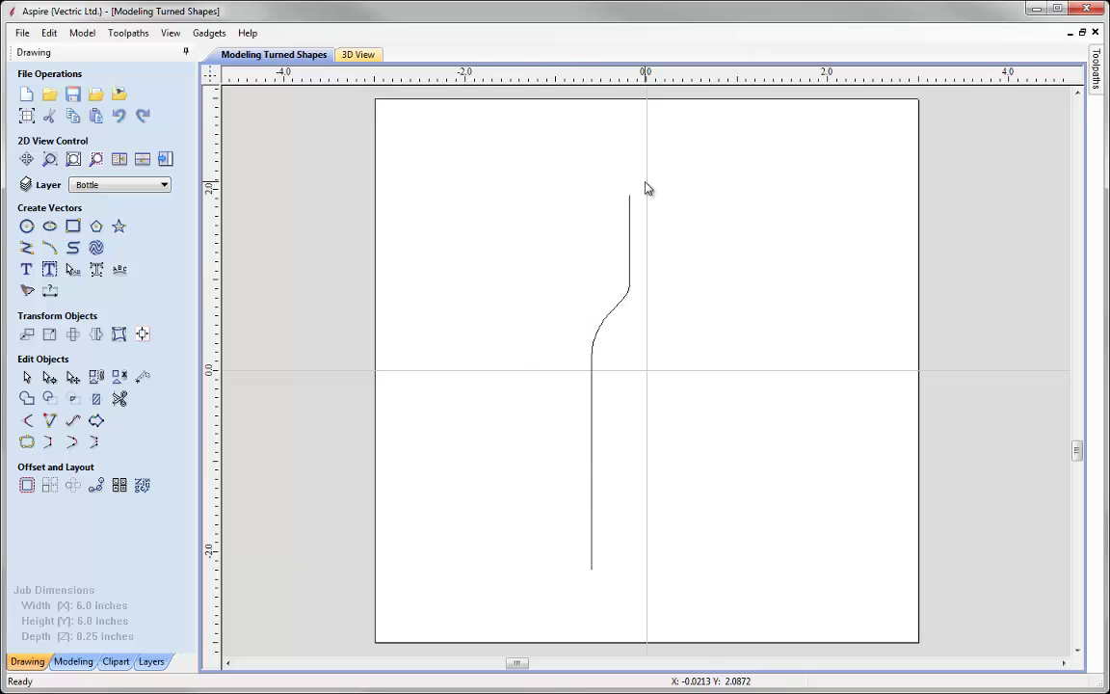
Create a horizontally flipped mirror copy of the half-profile to the right of the centre line.
click(616, 312)
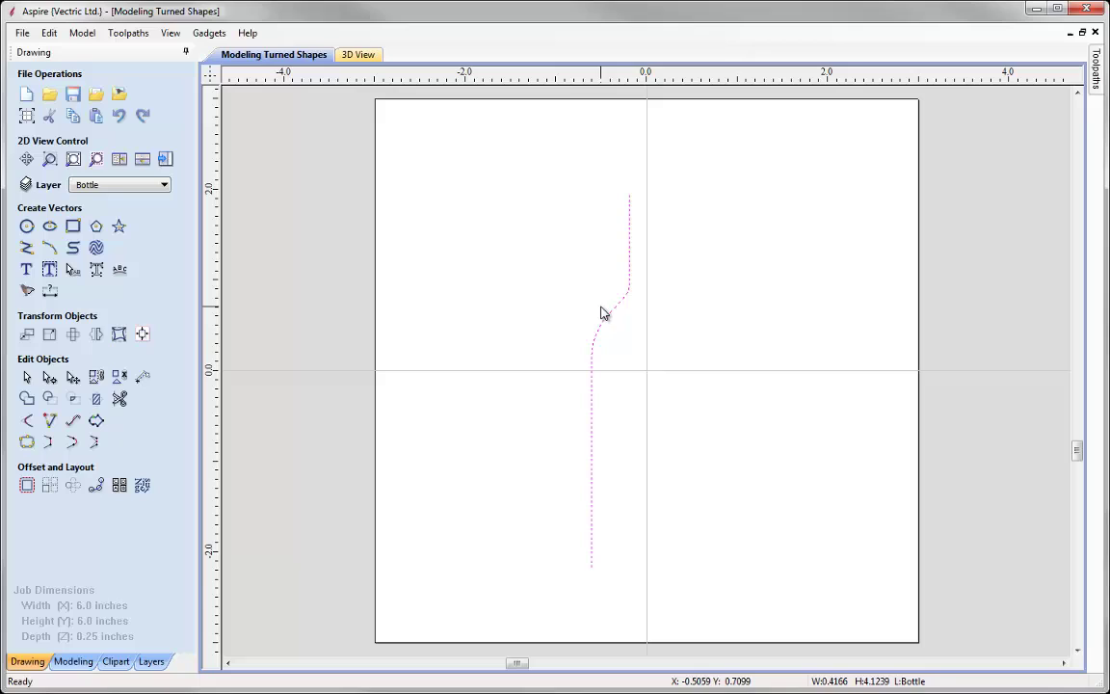
click(96, 335)
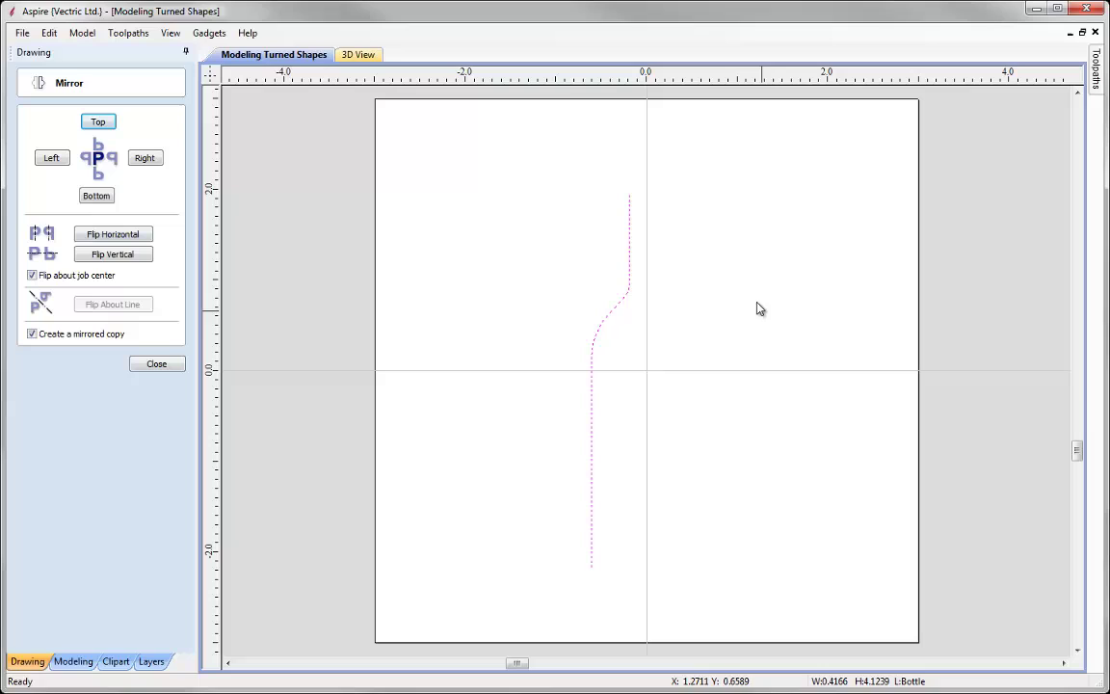
click(113, 235)
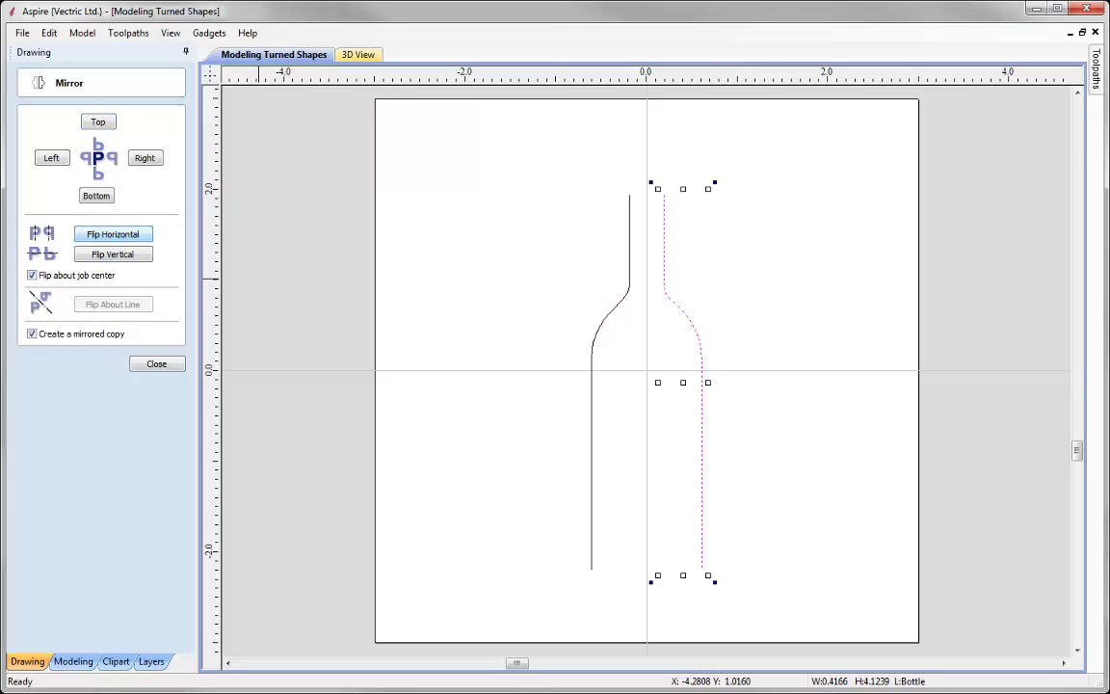
click(158, 364)
click(626, 250)
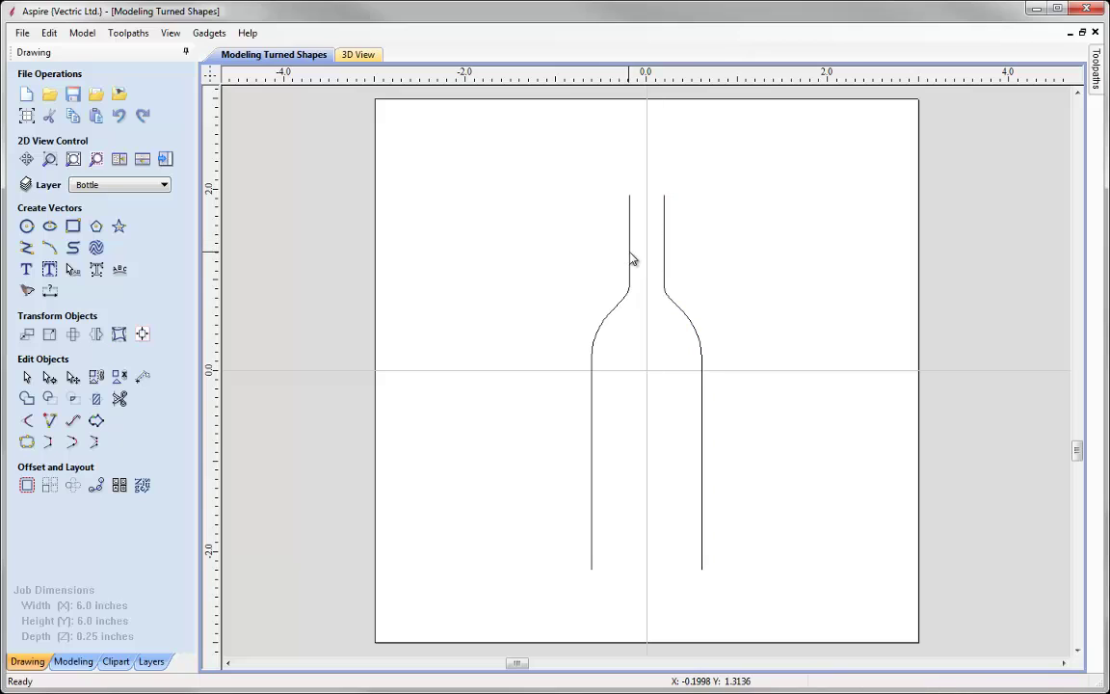
click(630, 258)
click(681, 312)
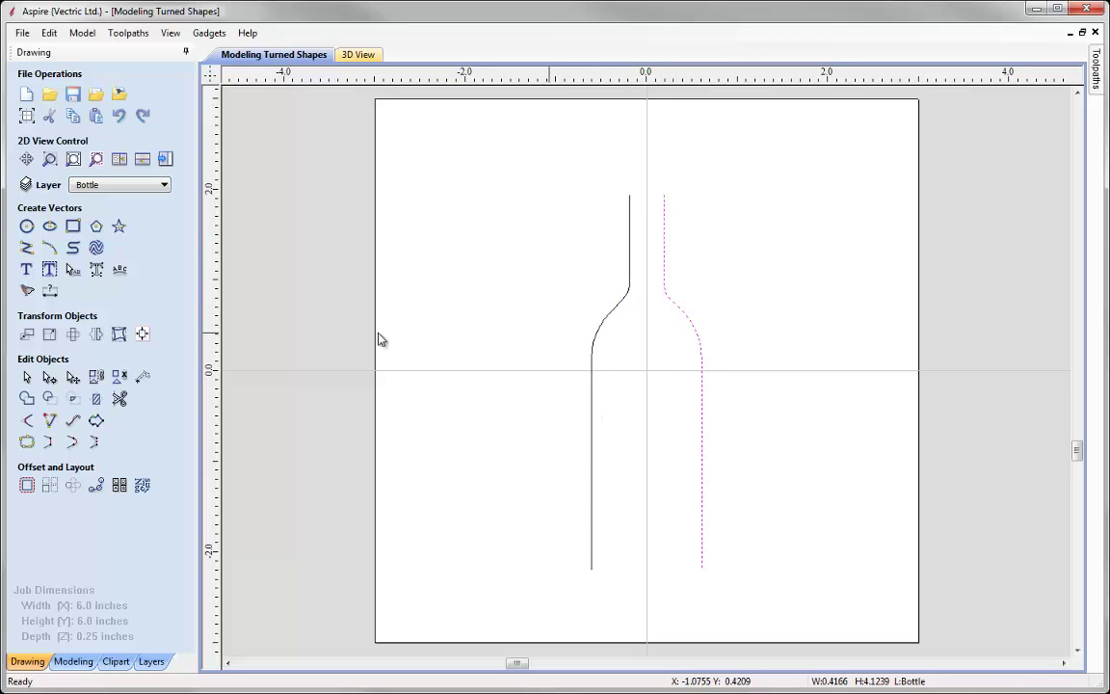
click(478, 371)
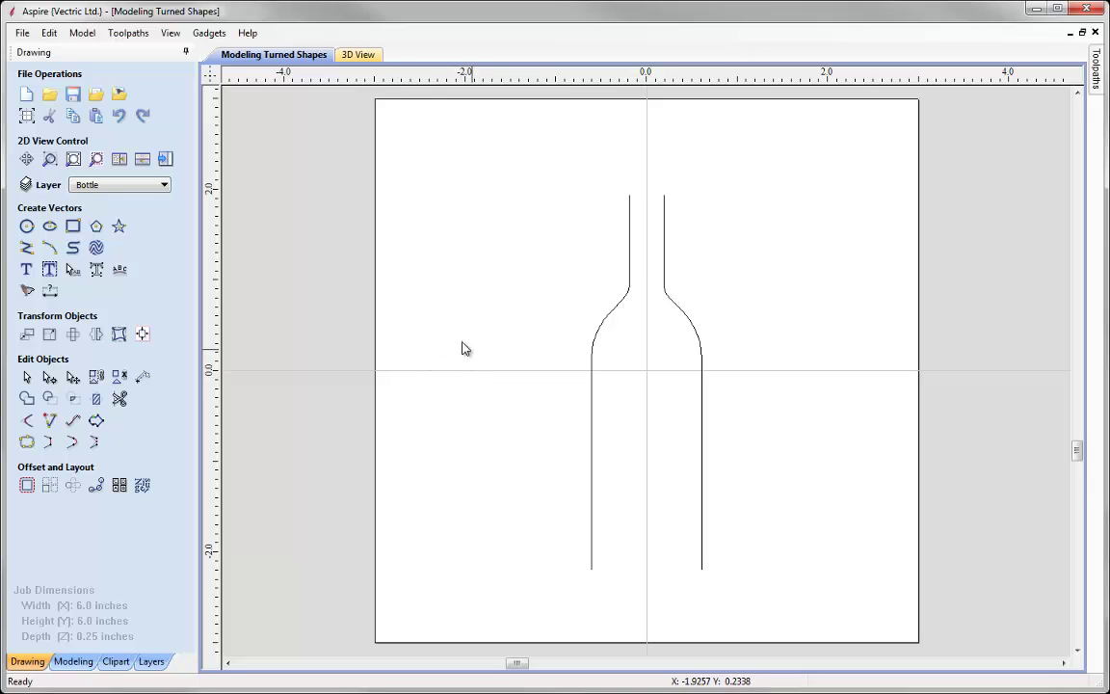
Draw a small circle, about 0.35 inch across, to the left of the bottle.
click(26, 226)
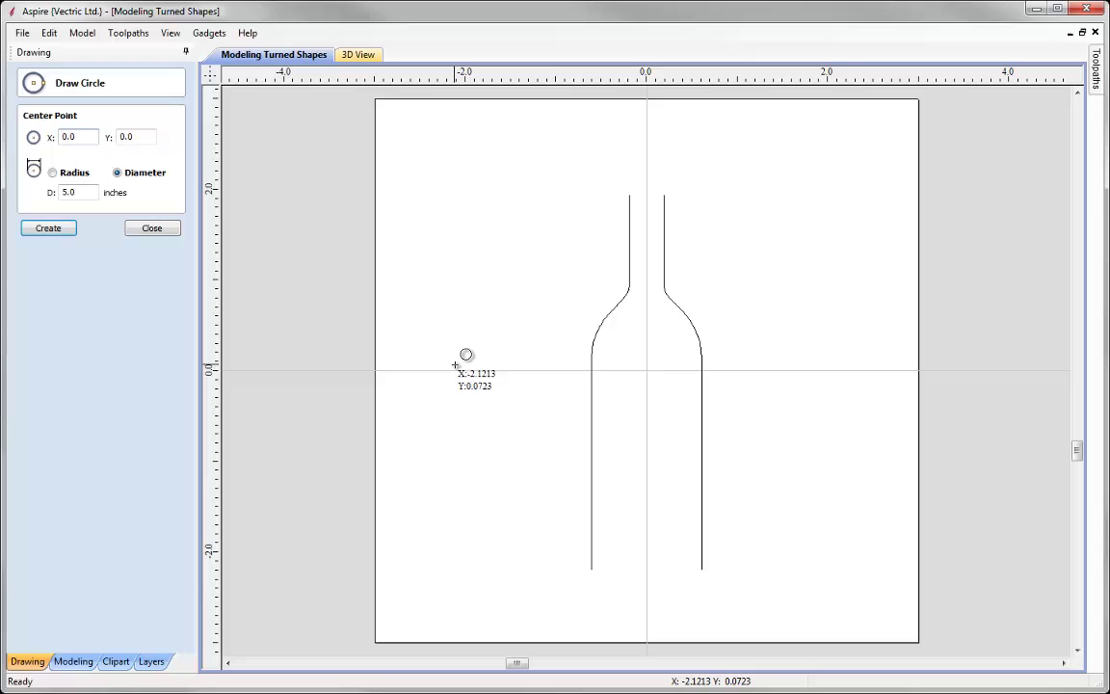
drag(454, 363, 470, 364)
click(153, 231)
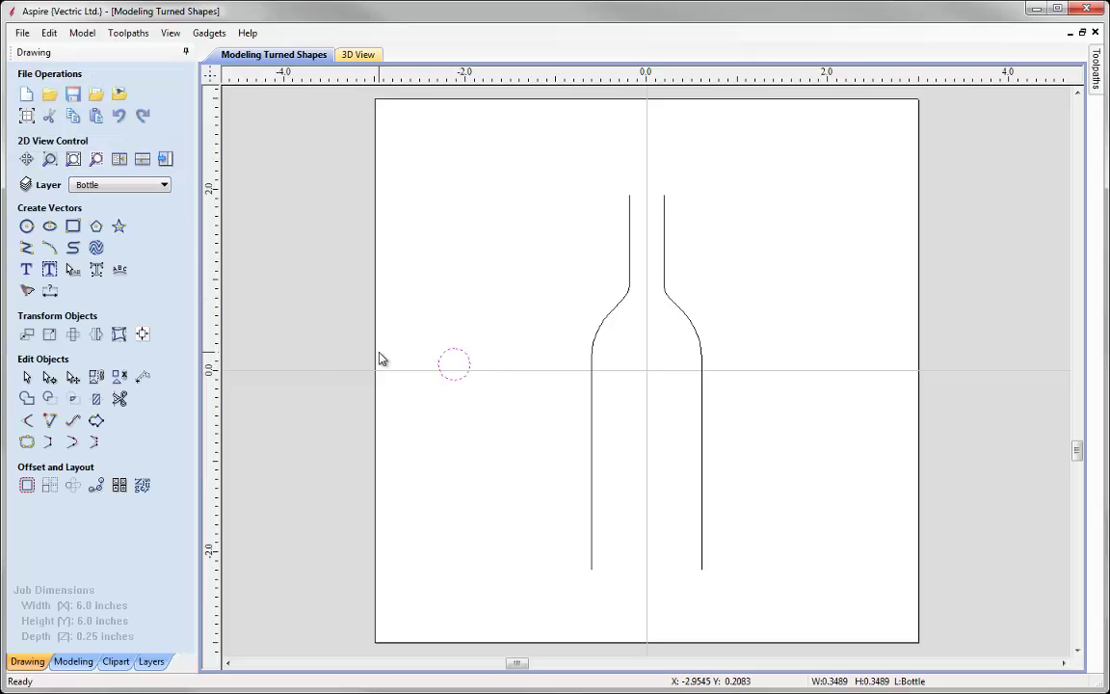
click(469, 374)
Delete the circle's two lower arcs to leave a semicircle, then re-centre the page with F6.
scroll(456, 383, up, 2)
scroll(457, 384, up, 3)
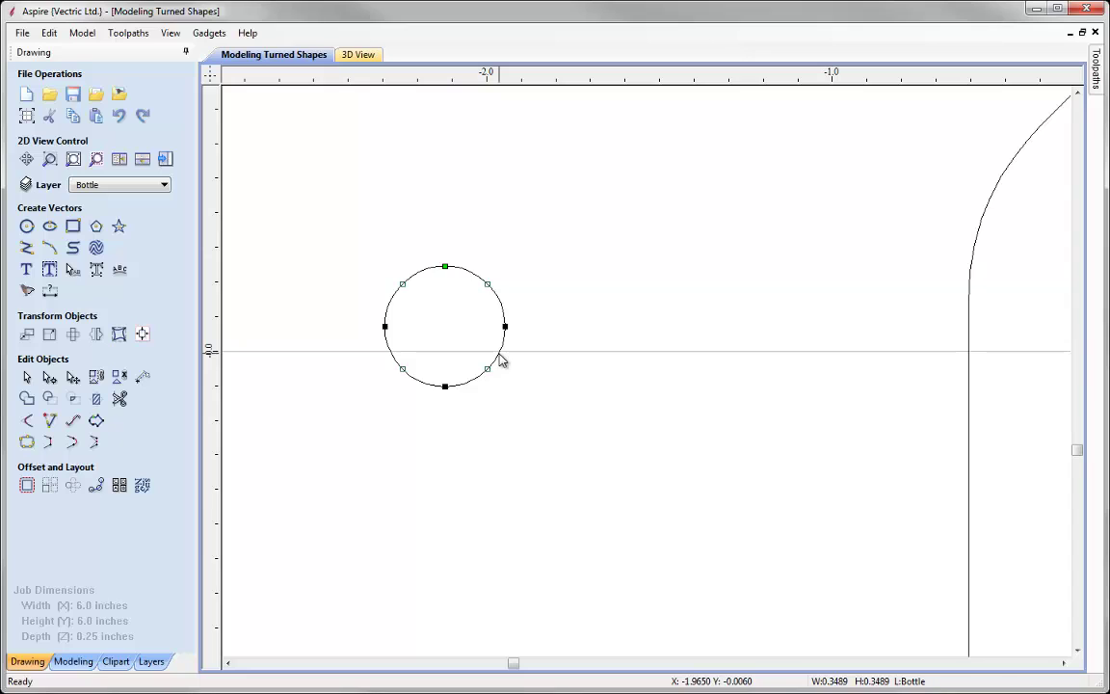
right_click(501, 360)
click(574, 447)
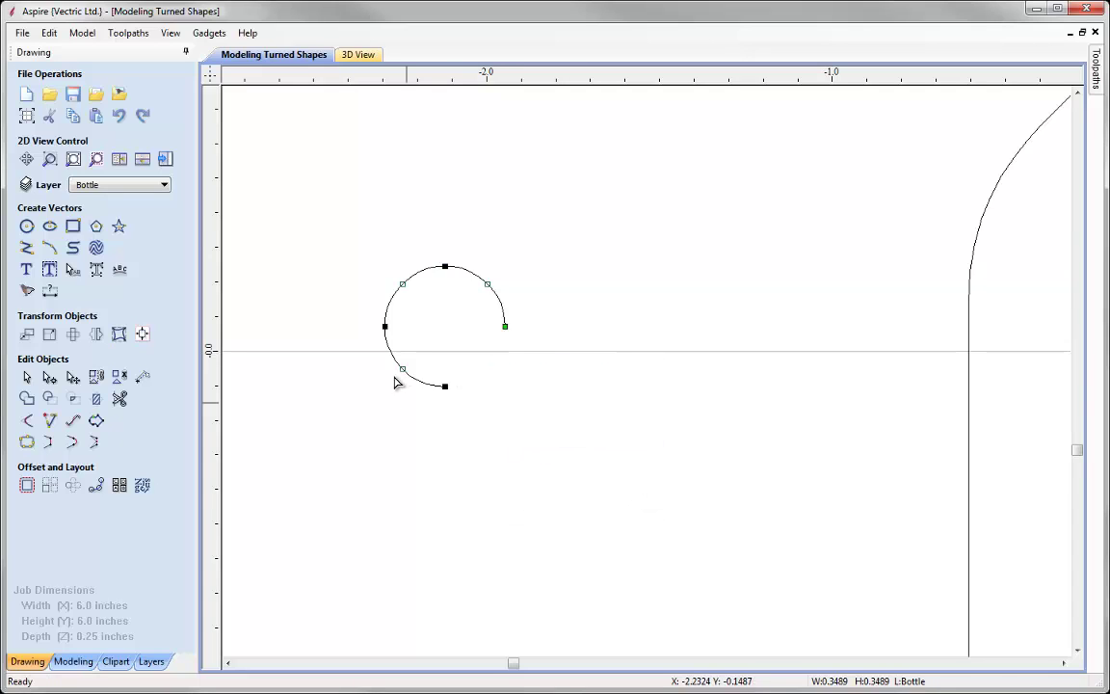
right_click(392, 356)
click(469, 449)
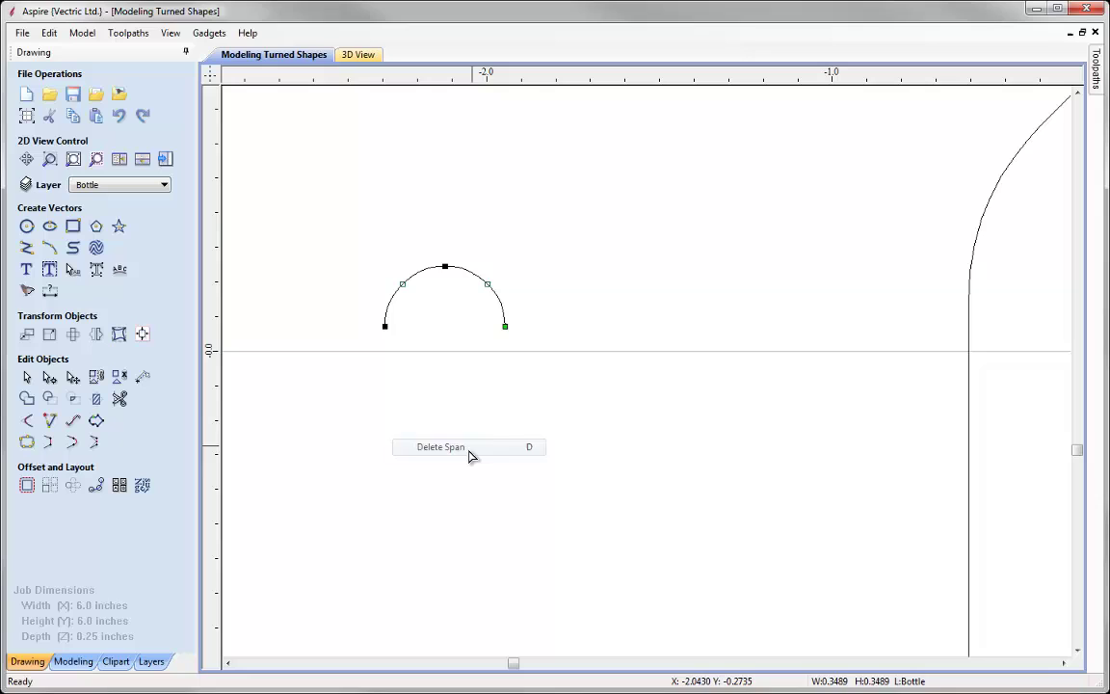
scroll(488, 396, down, 4)
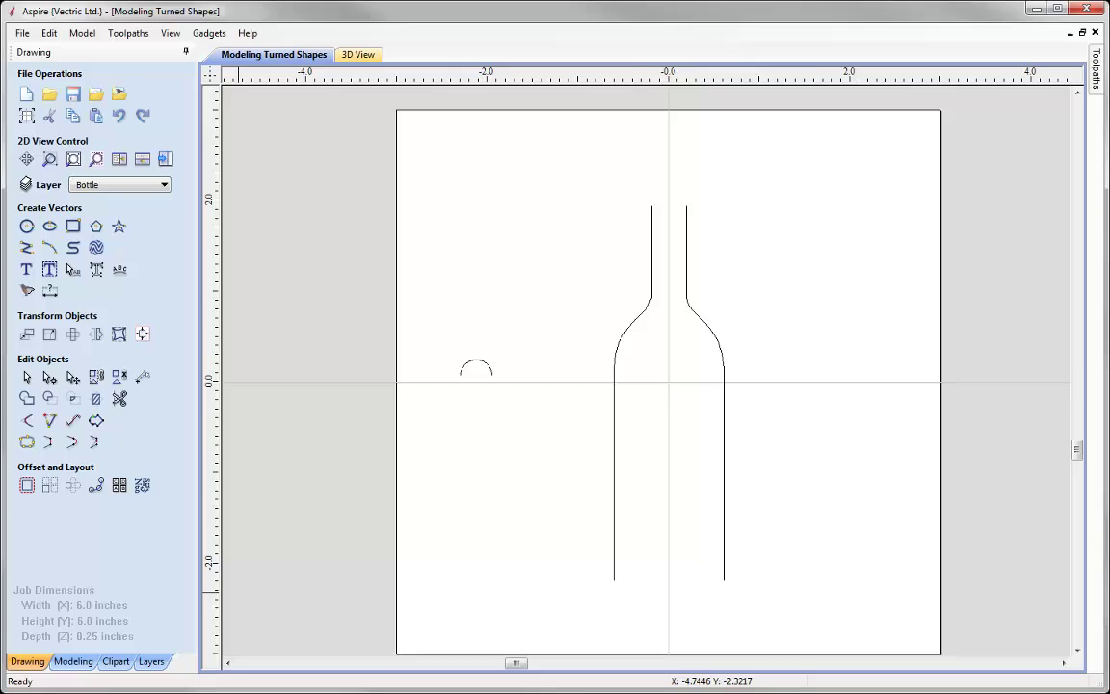
key(F6)
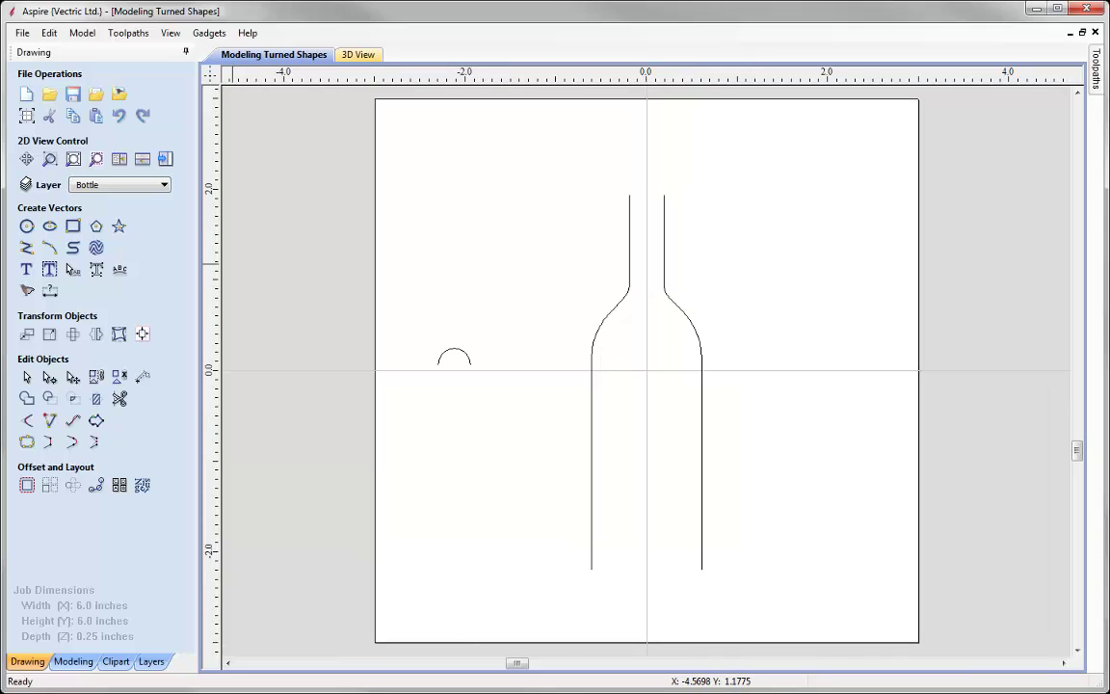
Show the Modeling tools and tile the 2D drawing and empty 3D view side by side.
click(72, 662)
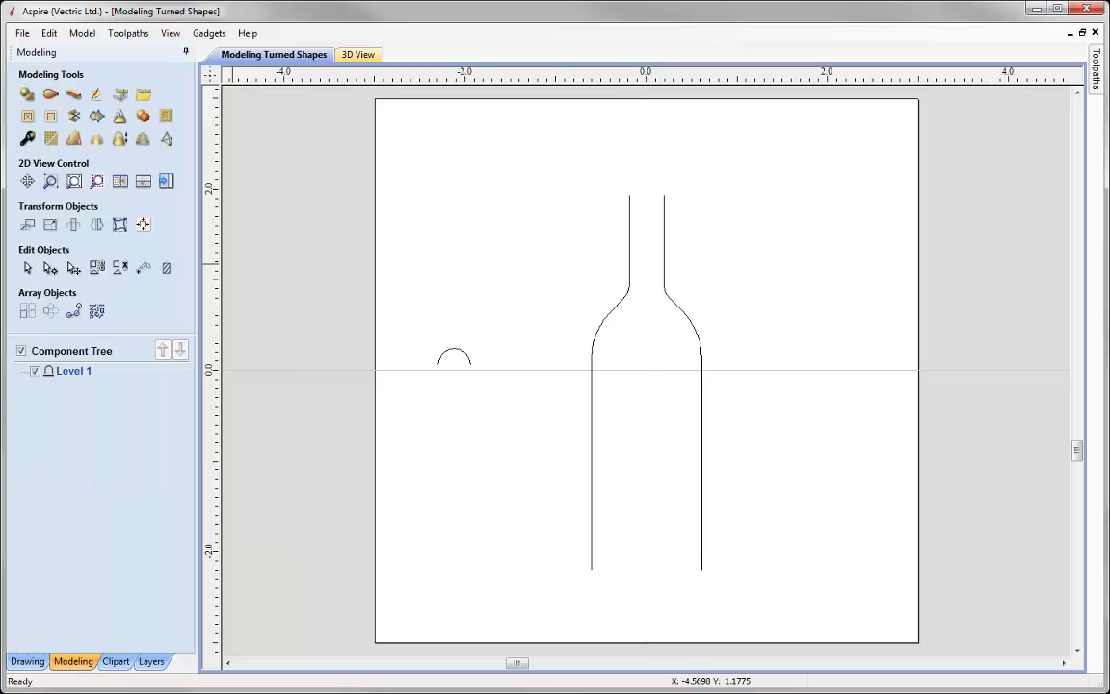
click(119, 183)
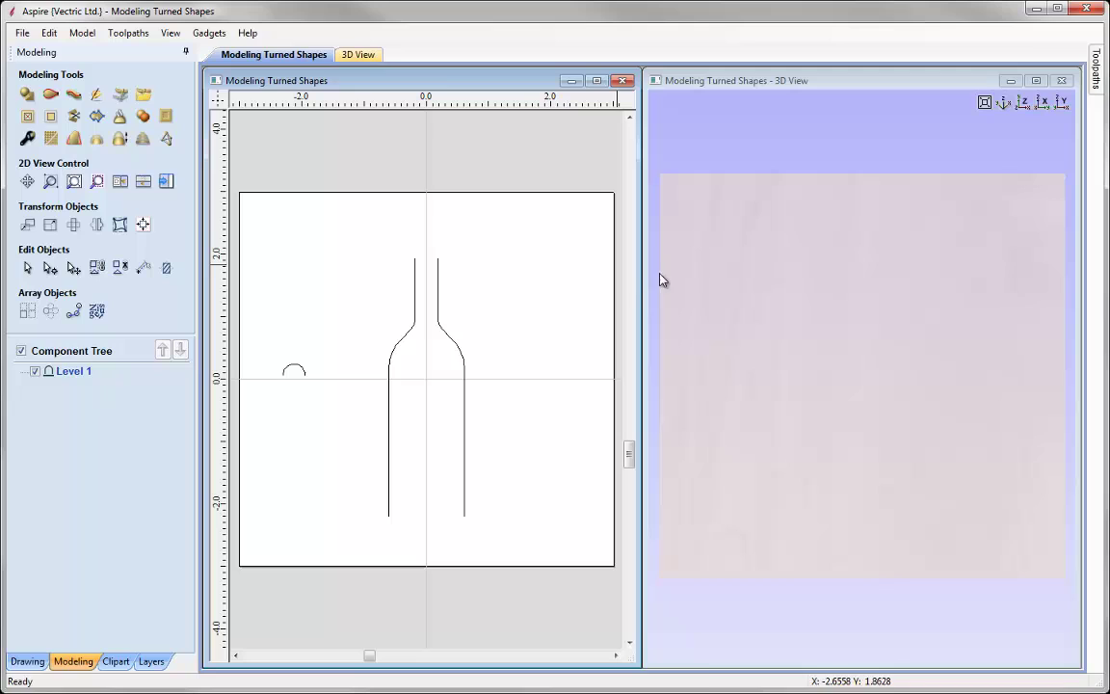
Two Rail Sweep the small arc along both bottle sides to build a solid 3D bottle.
click(71, 94)
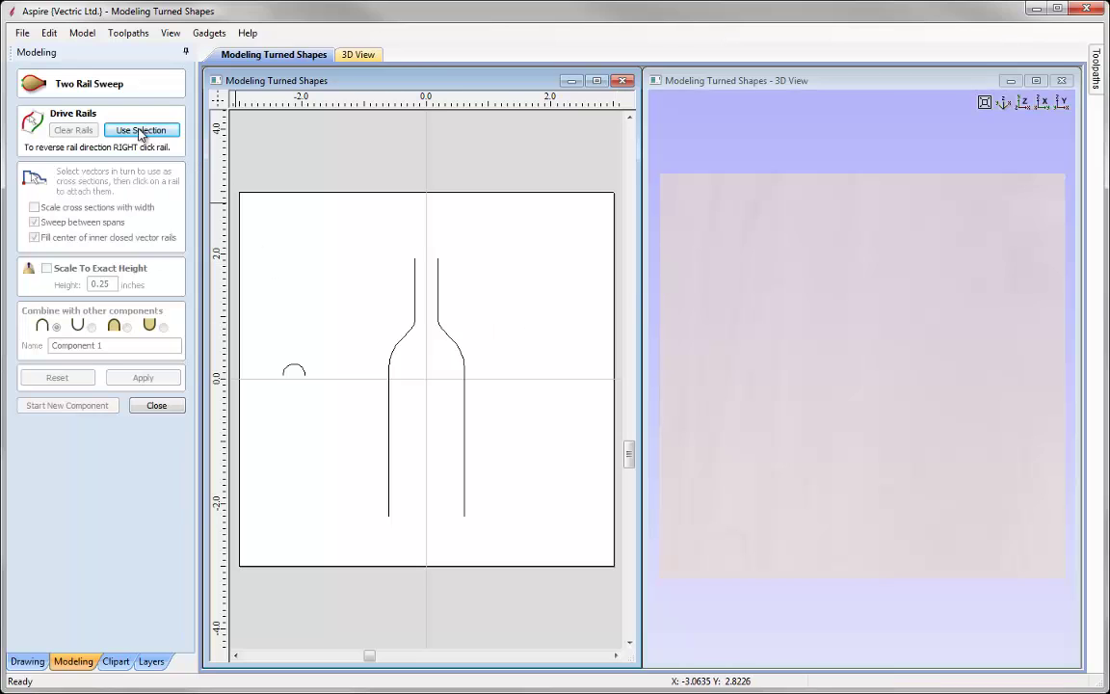
click(415, 326)
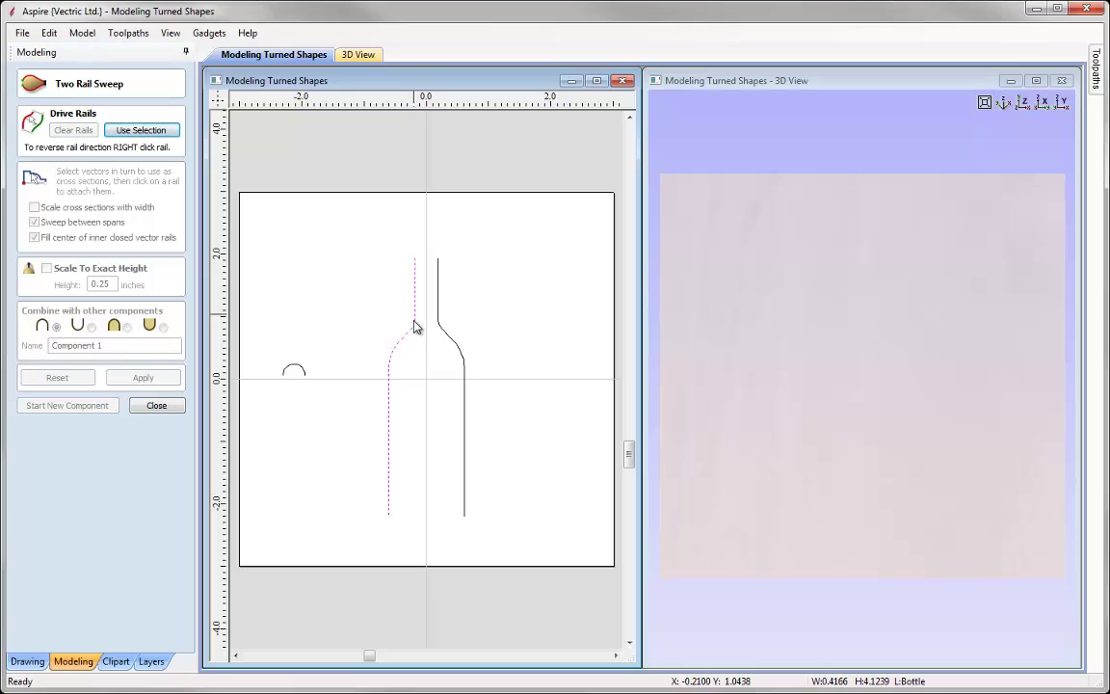
shift+click(439, 325)
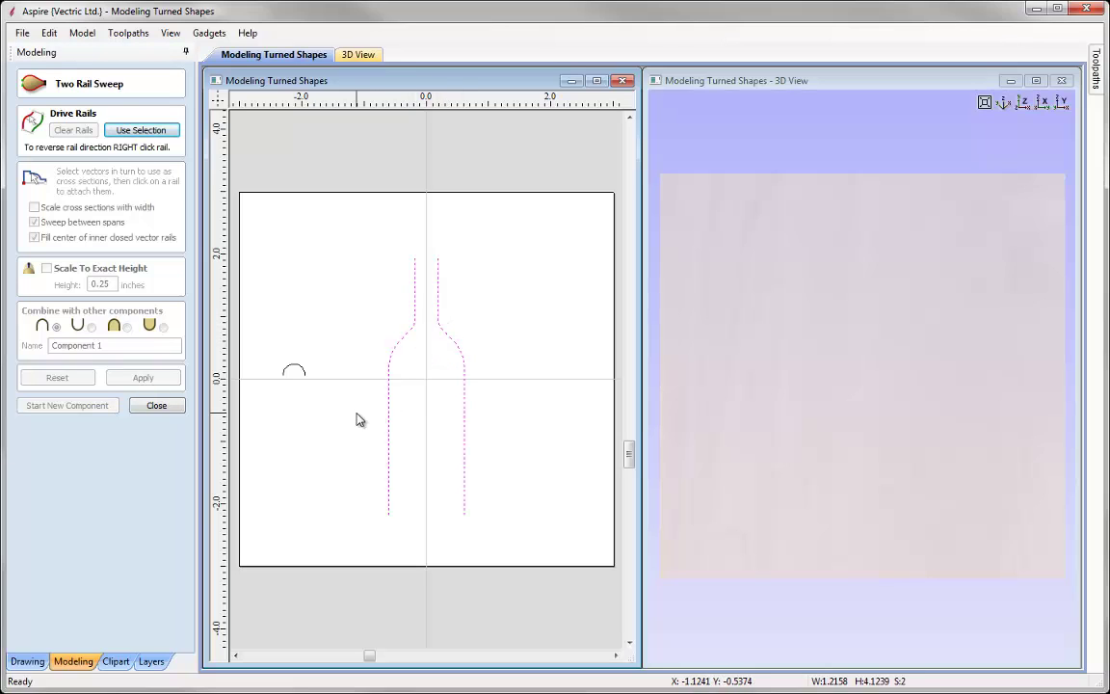
click(141, 130)
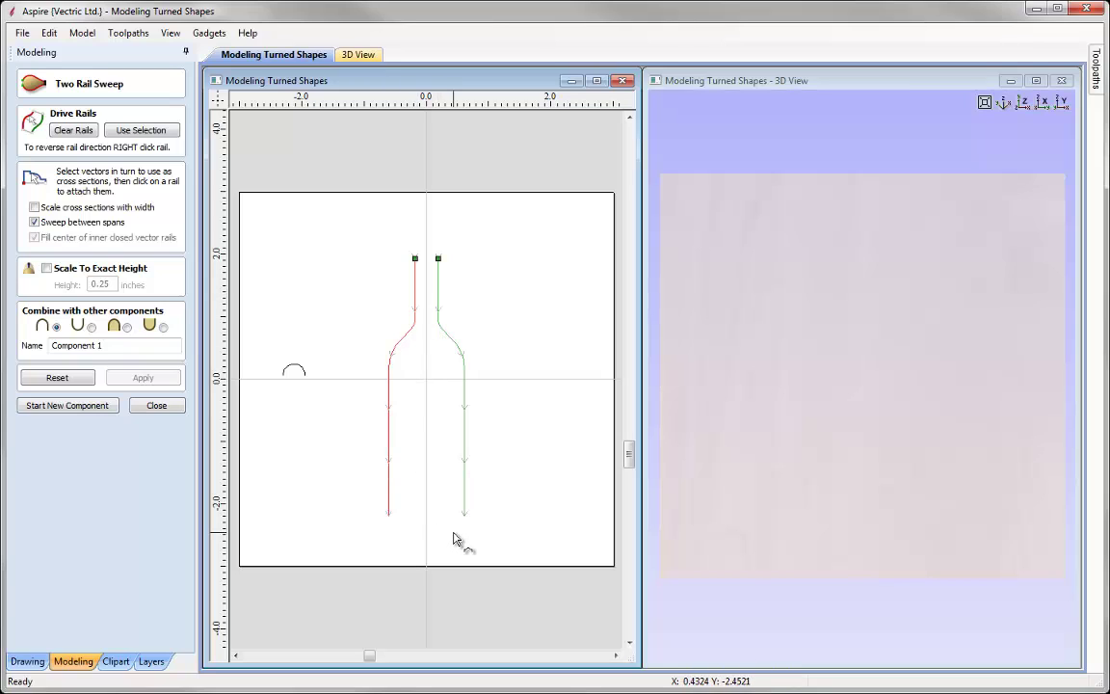
click(301, 374)
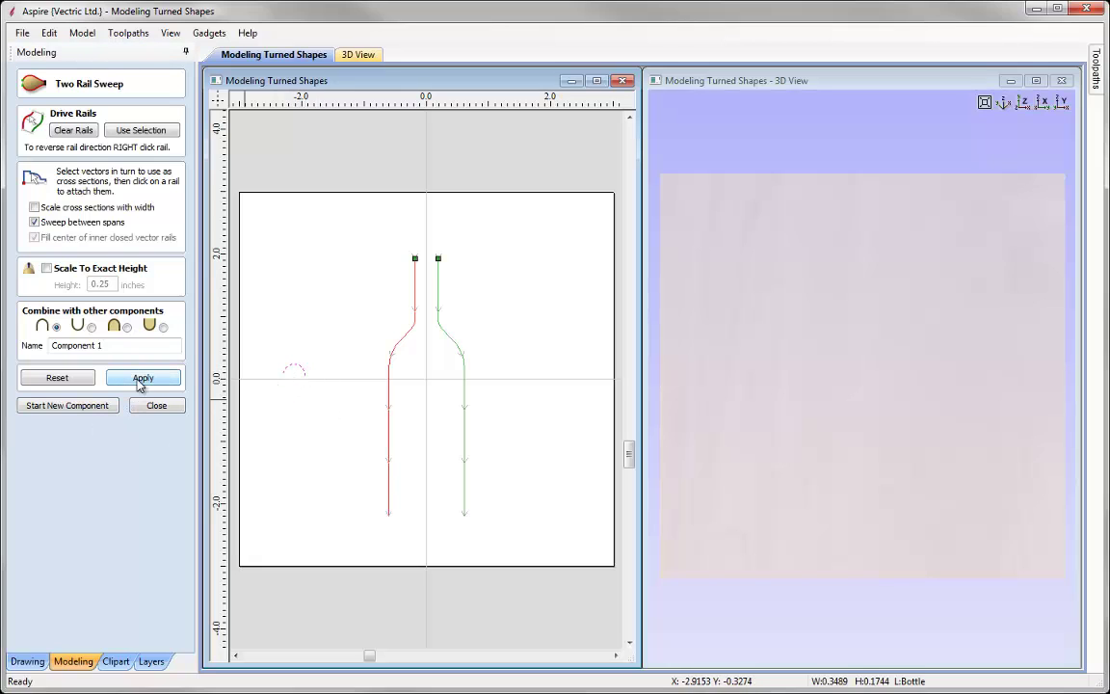
click(140, 381)
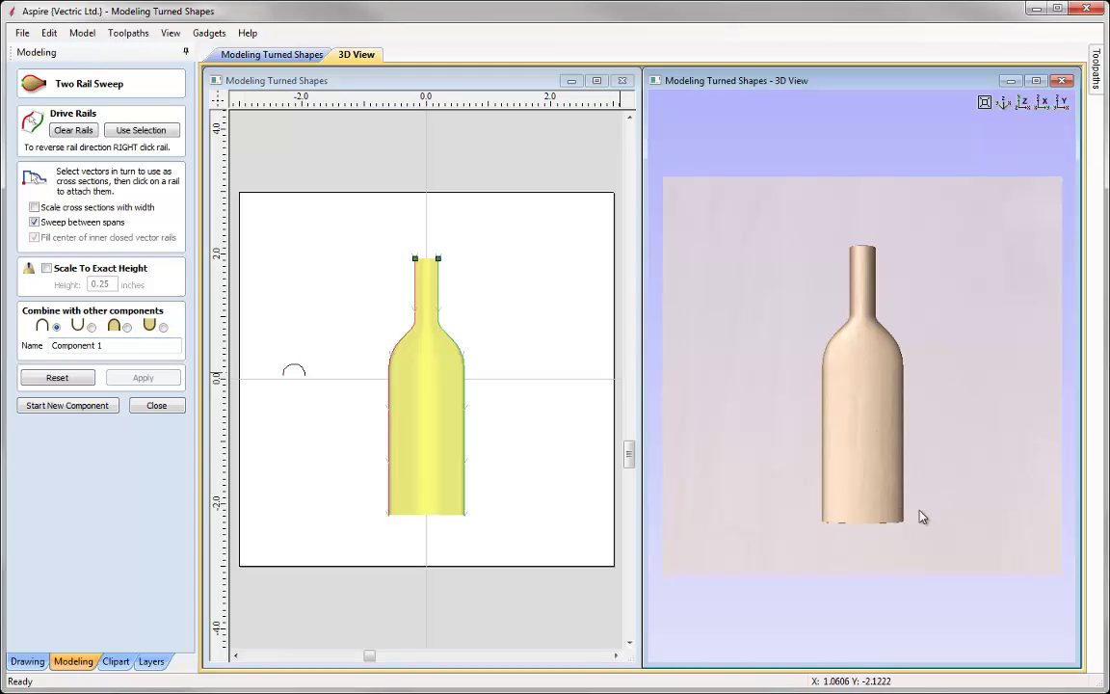
Orbit the 3D view to inspect the swept bottle.
drag(919, 515, 756, 409)
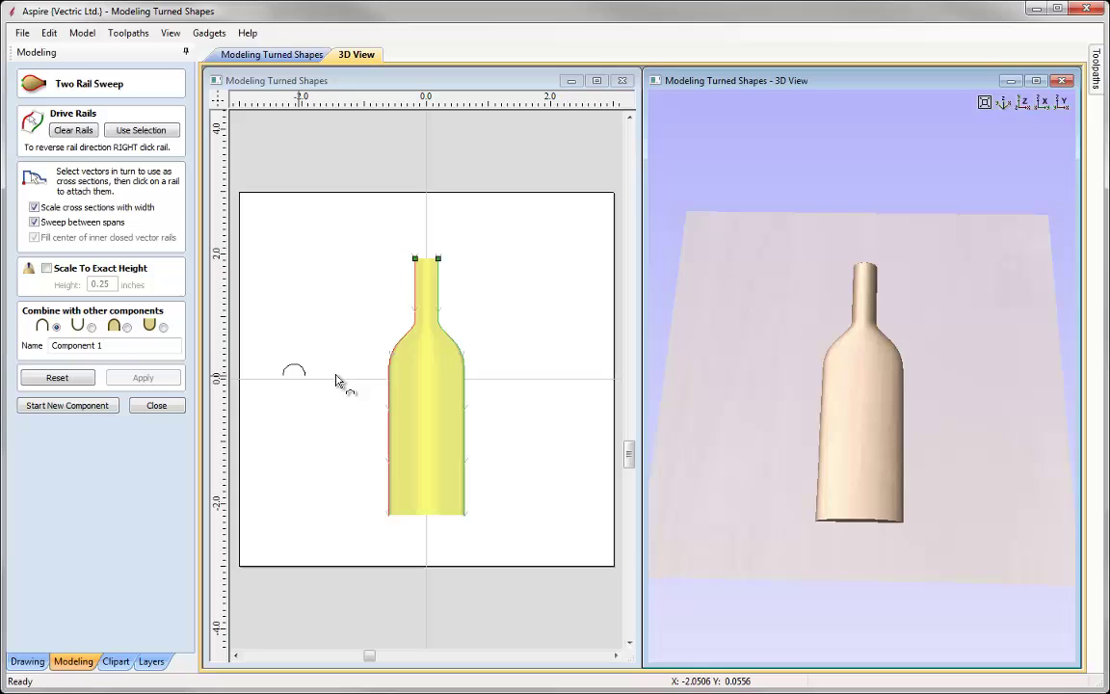
Reapply the sweep with scaled arc cross sections, inspect it, reset to top view and close as Component 1.
click(293, 370)
click(143, 378)
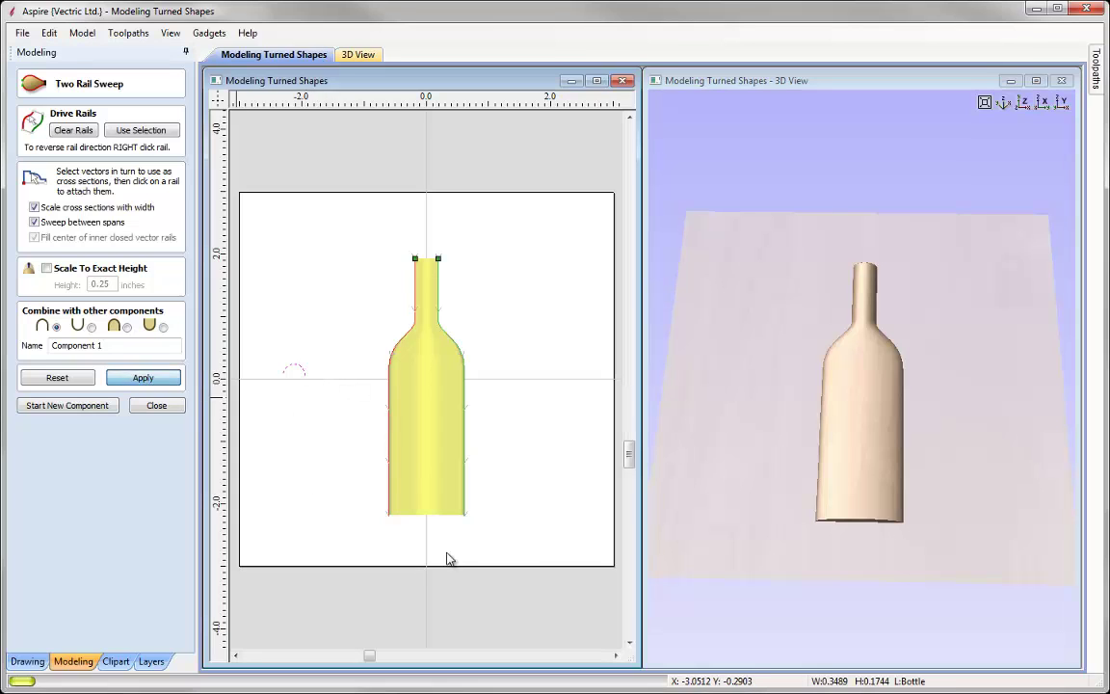
drag(924, 416, 975, 523)
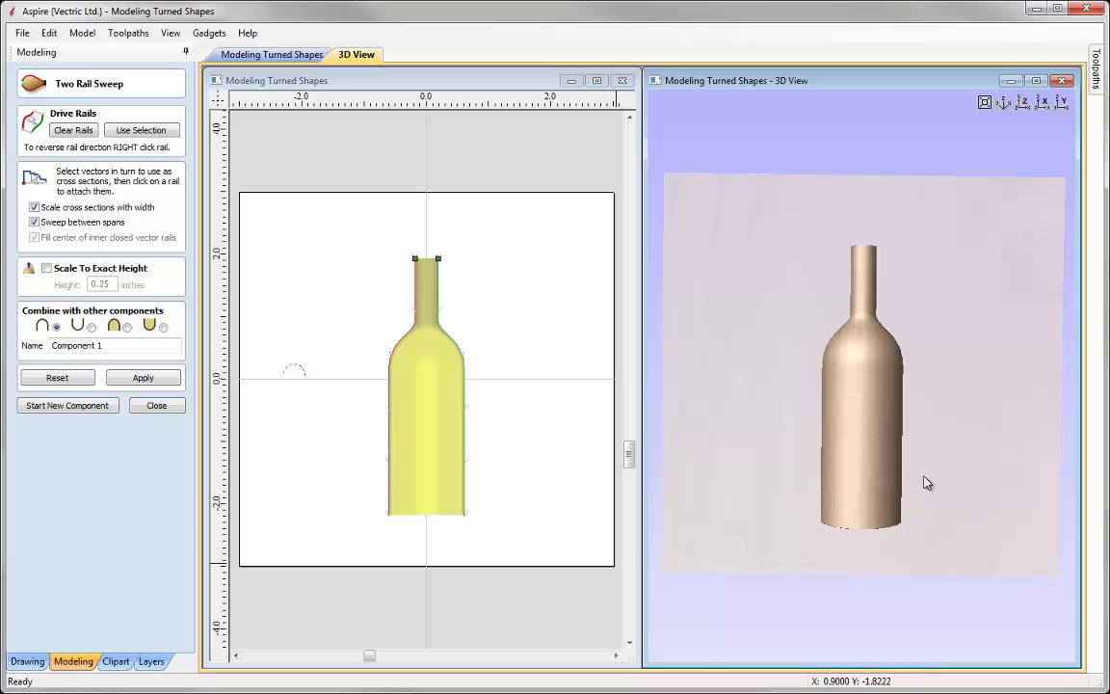
drag(923, 483, 815, 471)
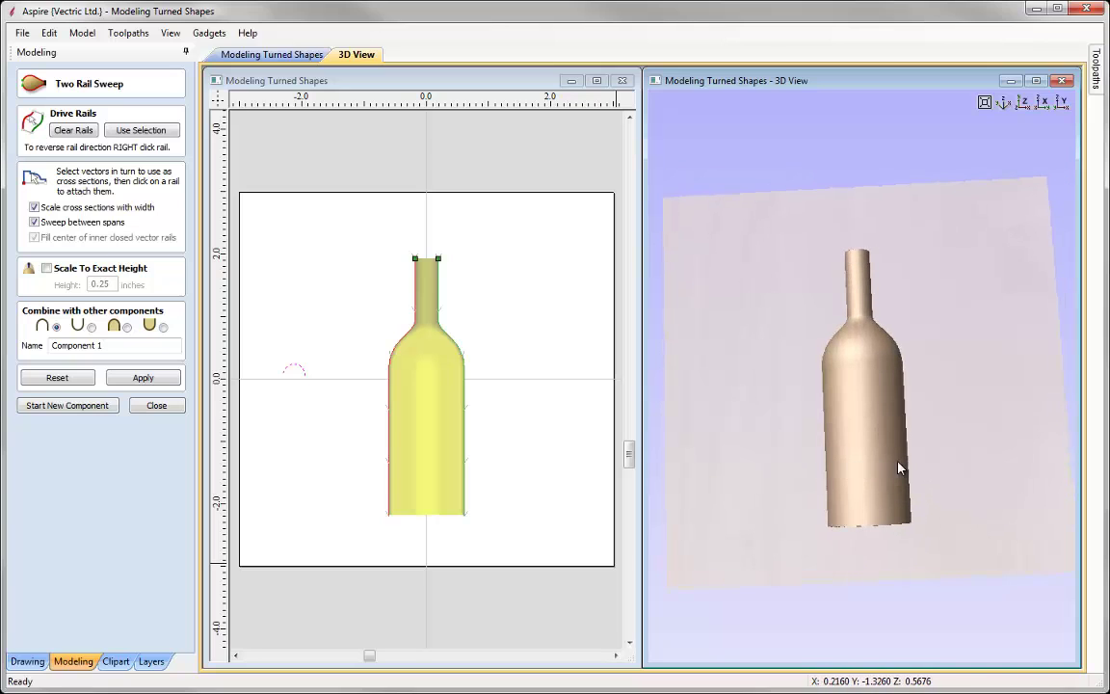
drag(895, 399, 827, 281)
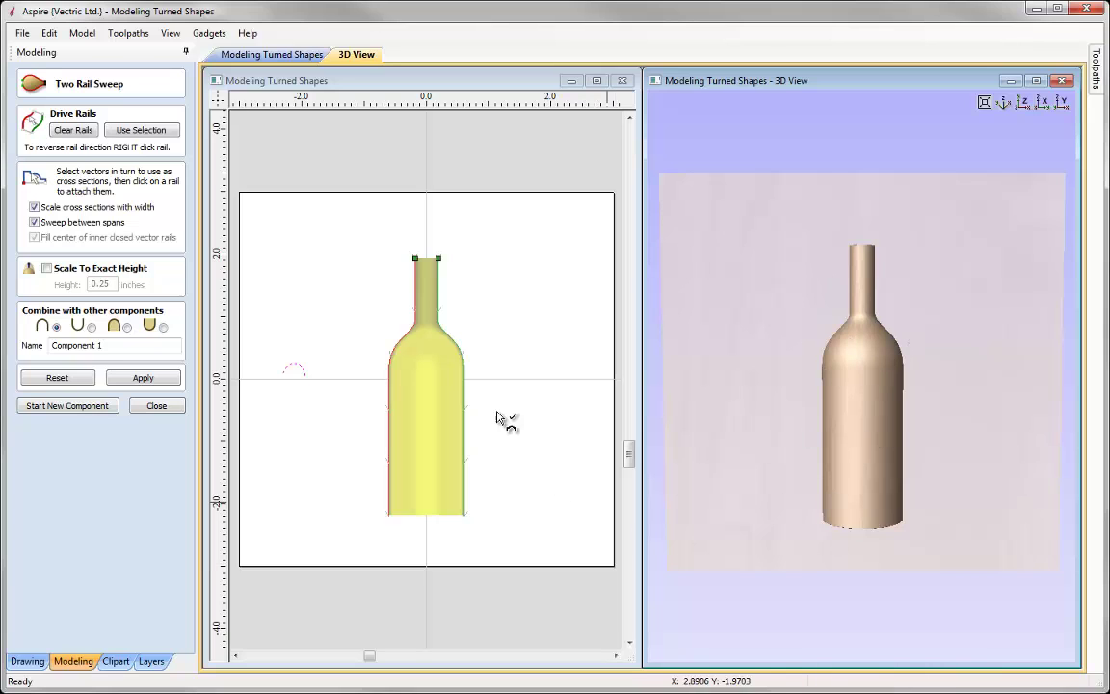
drag(904, 472, 758, 525)
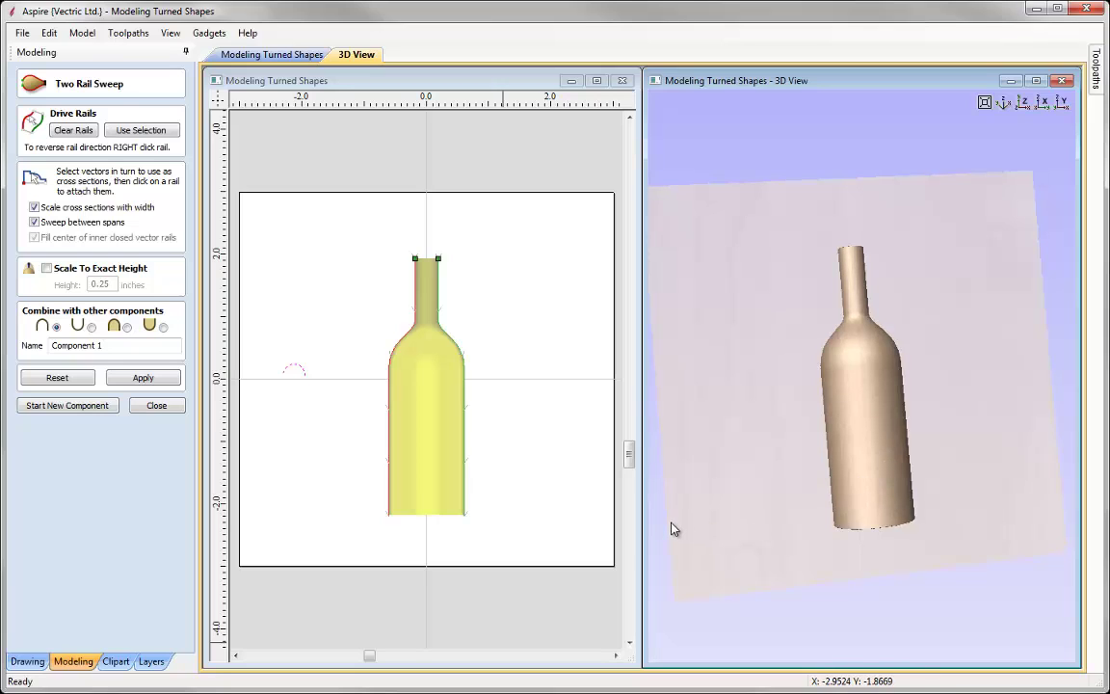
click(1023, 101)
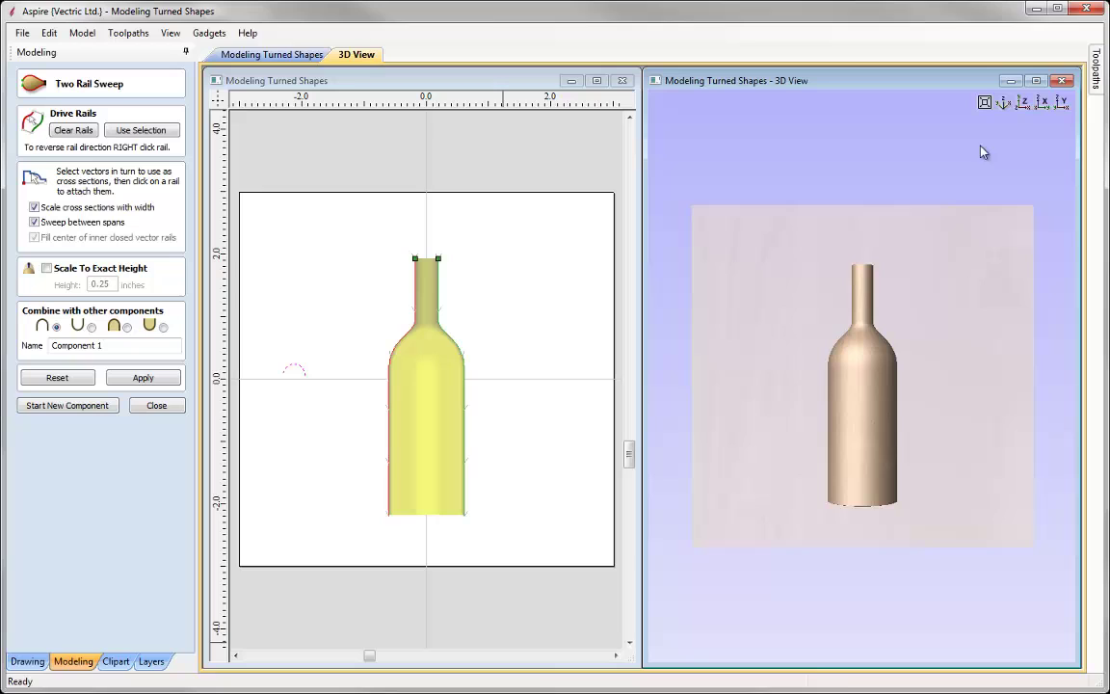
click(164, 406)
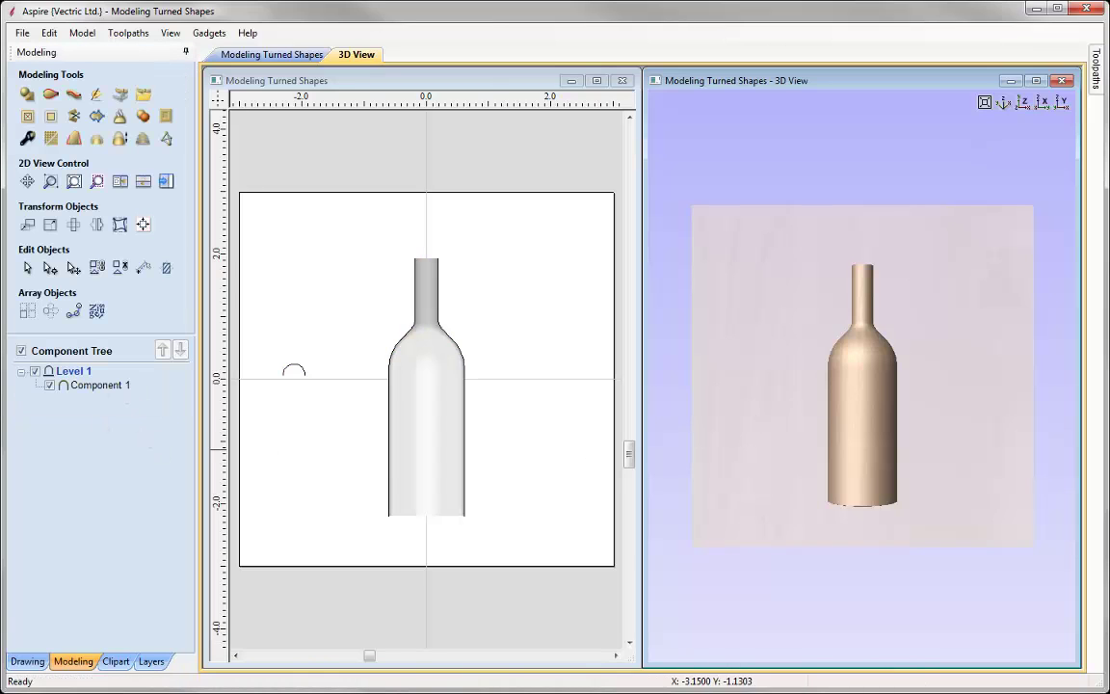
Hide Component 1 and the Bottle layer, and make the Pepper Mill layer visible and active.
click(51, 384)
click(151, 661)
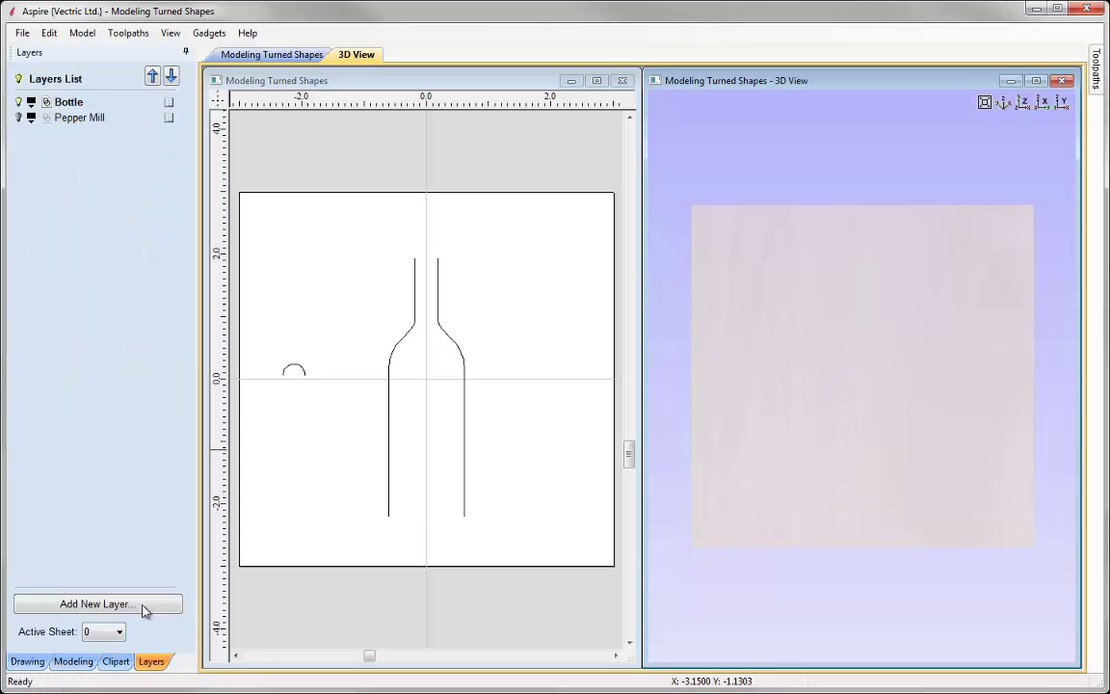
click(20, 102)
click(19, 118)
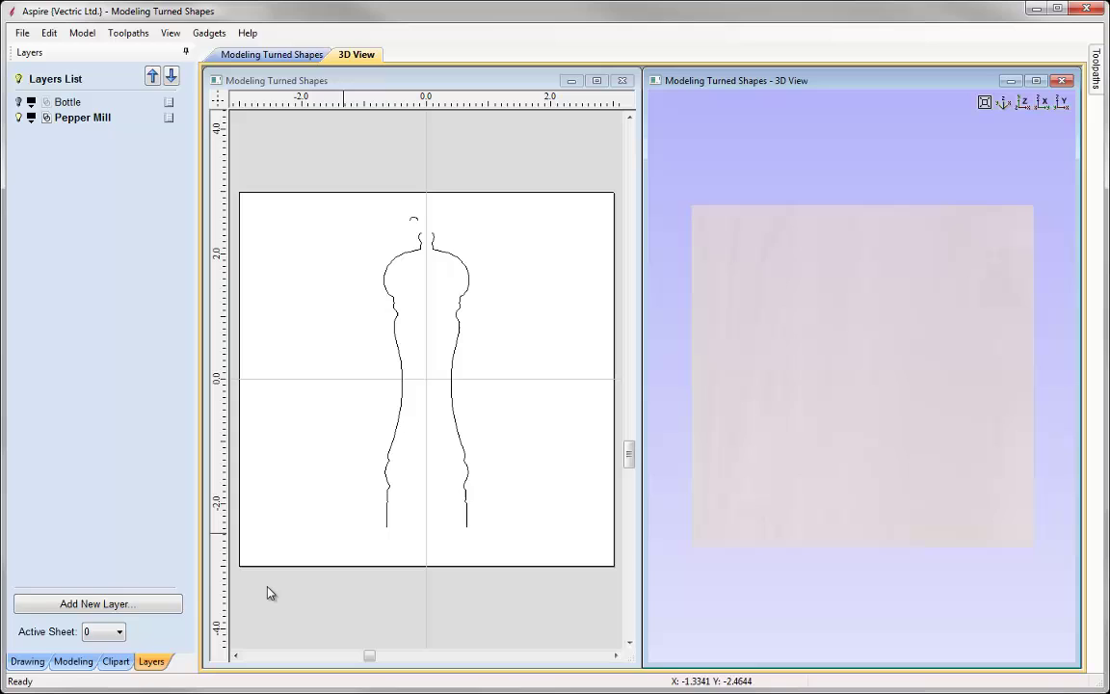
Select both sides of the pepper-mill outline in the 2D drawing, ready for modeling.
click(72, 661)
click(27, 660)
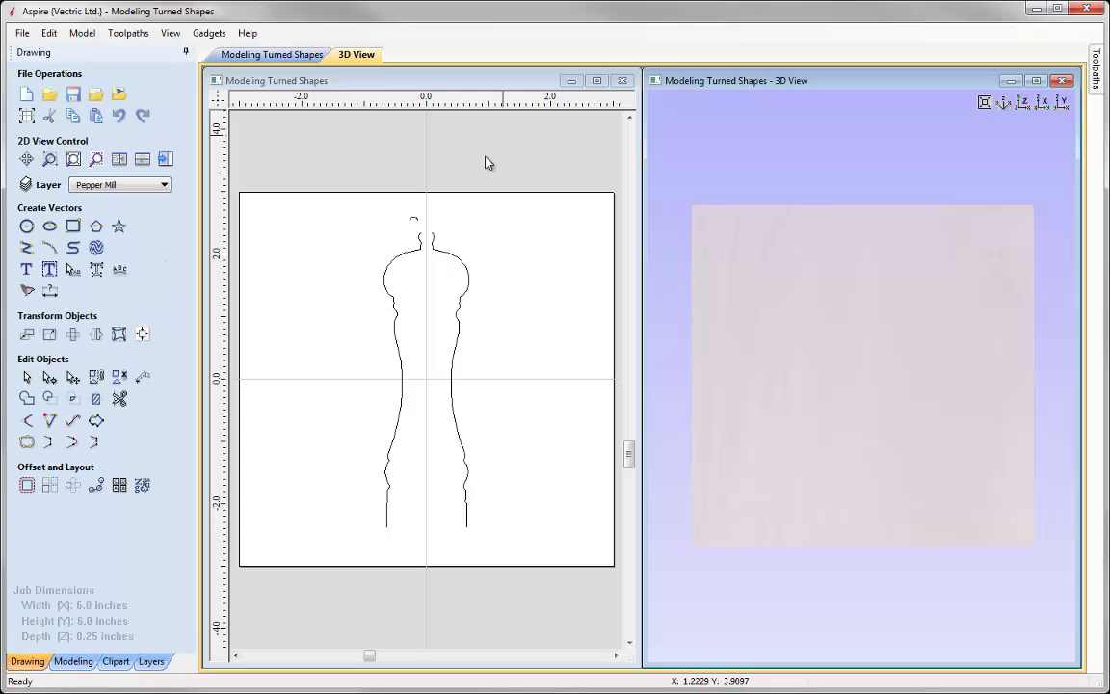
click(400, 314)
click(459, 318)
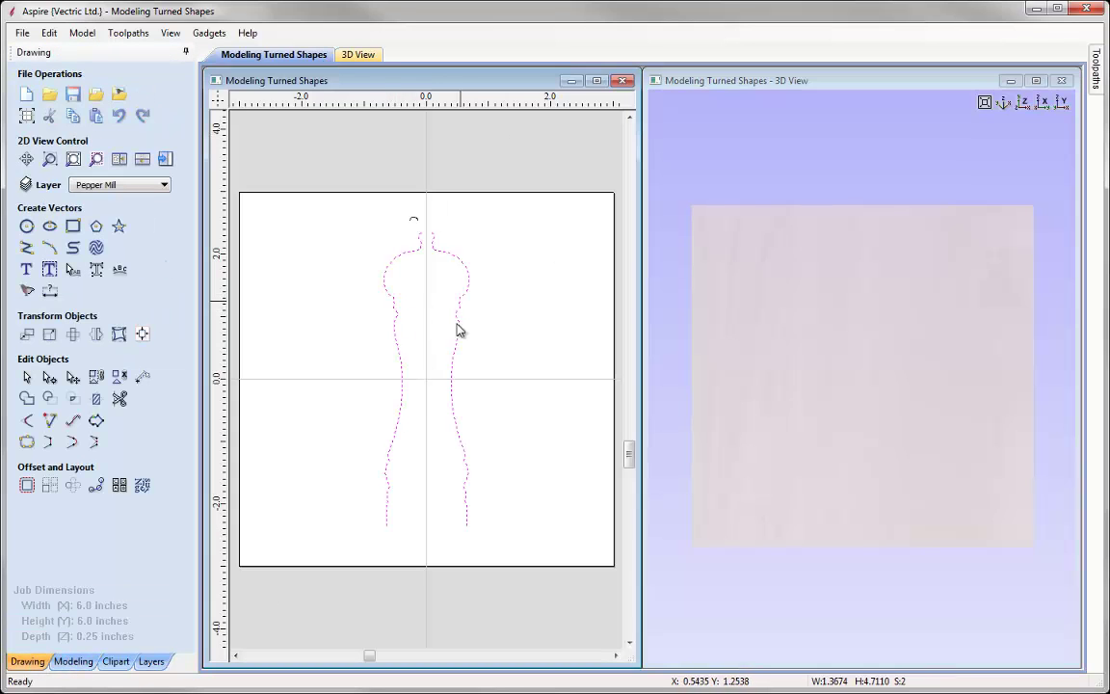
click(72, 661)
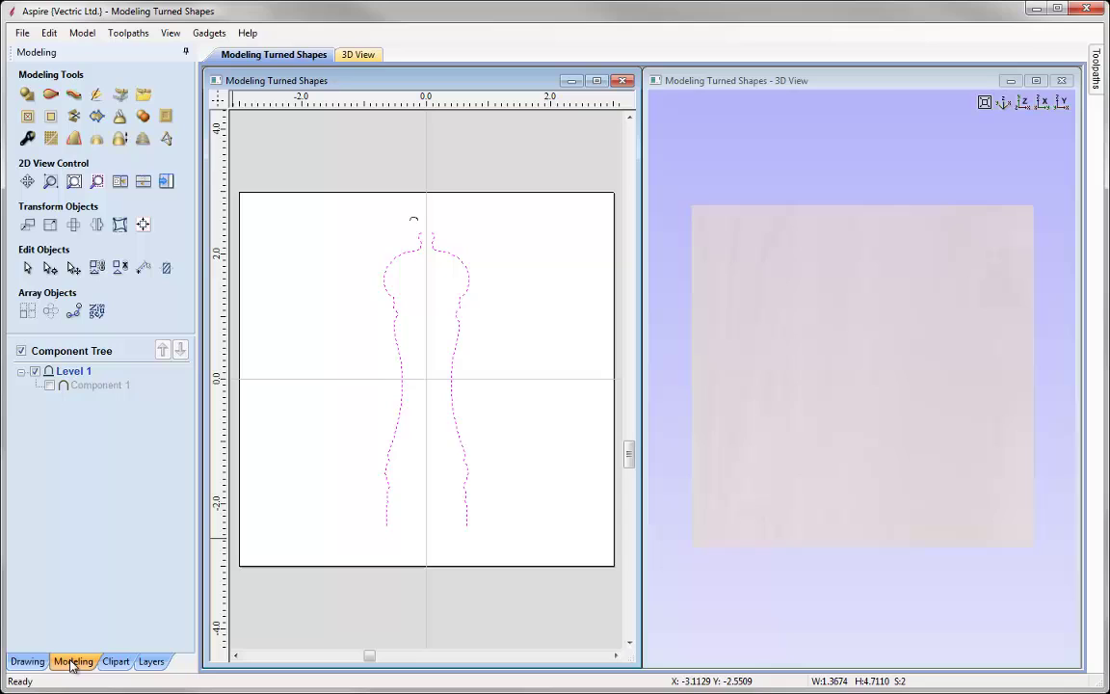
Two Rail Sweep the pepper-mill side rails with the small arc as cross section, creating Component 2.
click(50, 96)
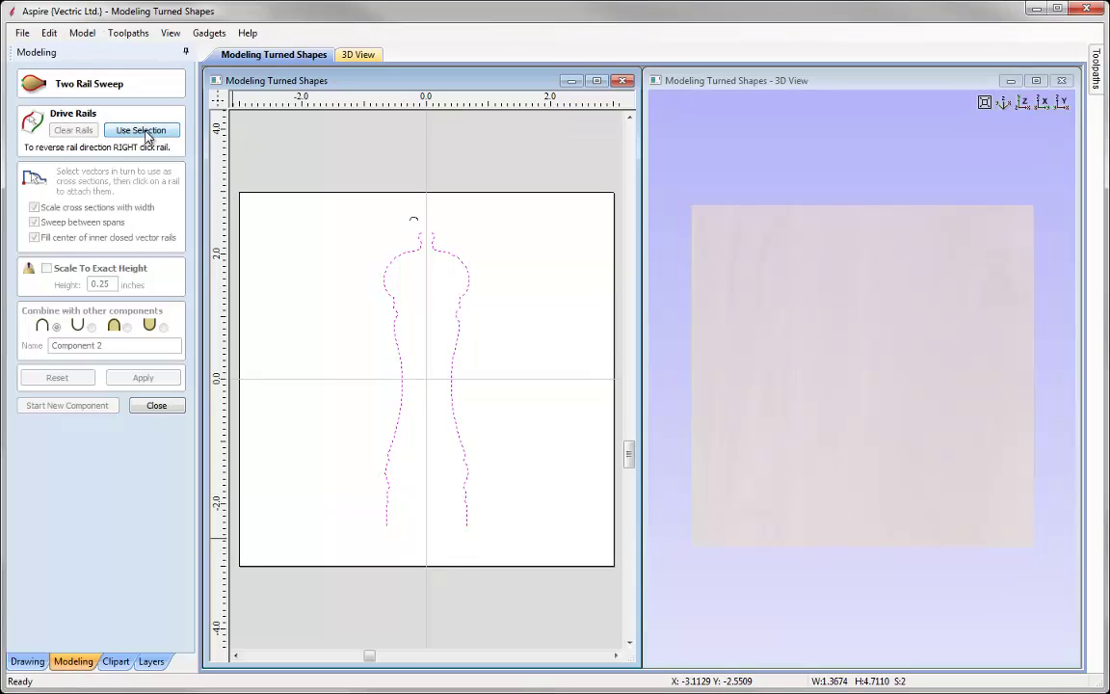
click(154, 131)
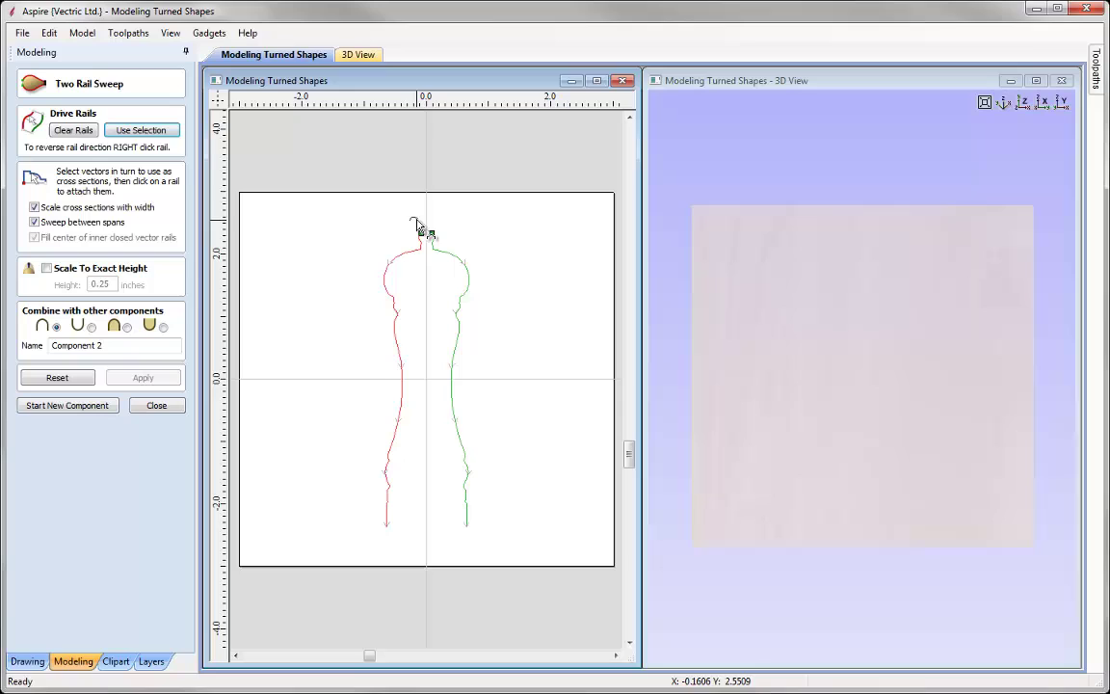
click(414, 222)
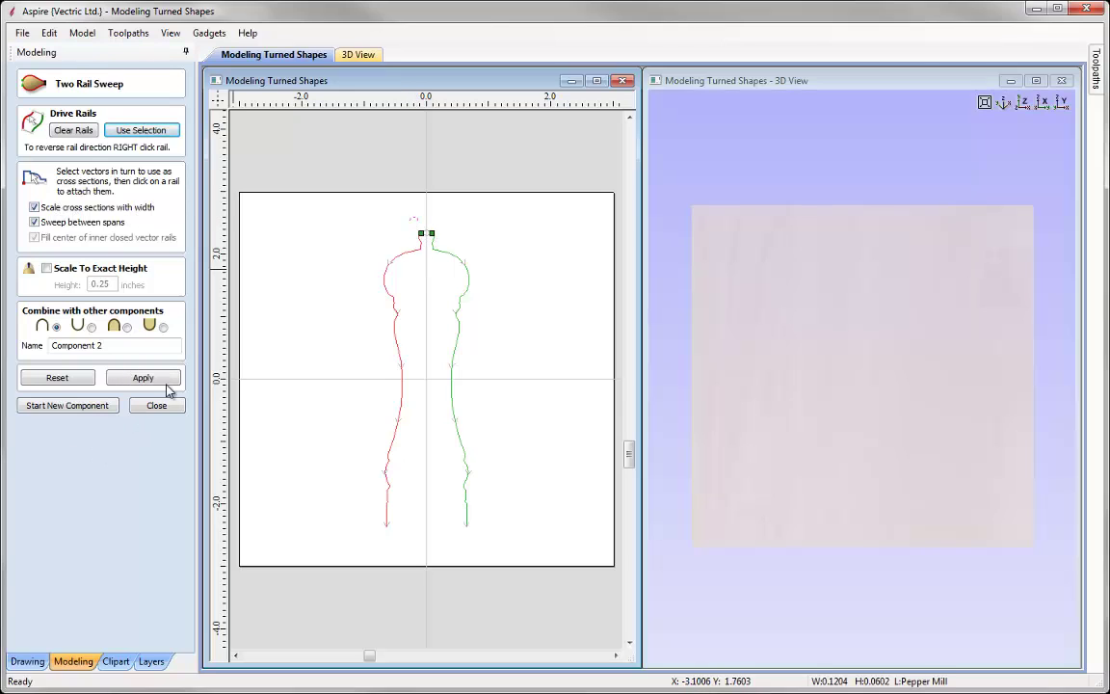
click(143, 377)
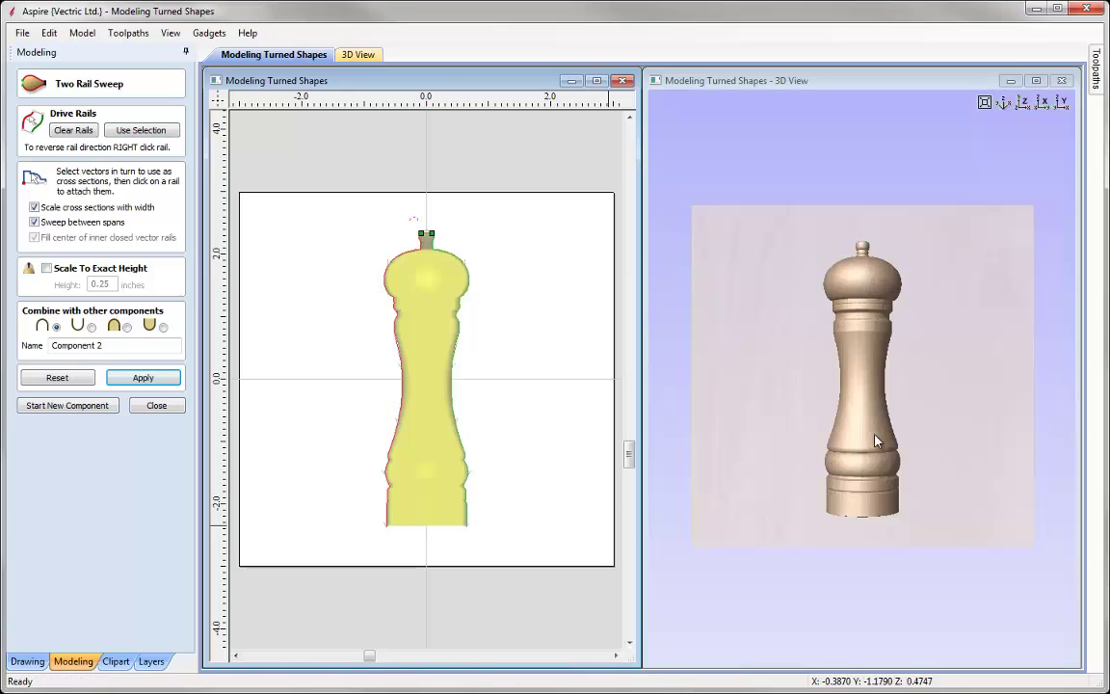
Maximize the 3D view with F3 and tilt it to inspect the solid pepper mill.
mouse_move(874, 441)
mouse_down()
mouse_move(888, 406)
mouse_move(800, 262)
mouse_up()
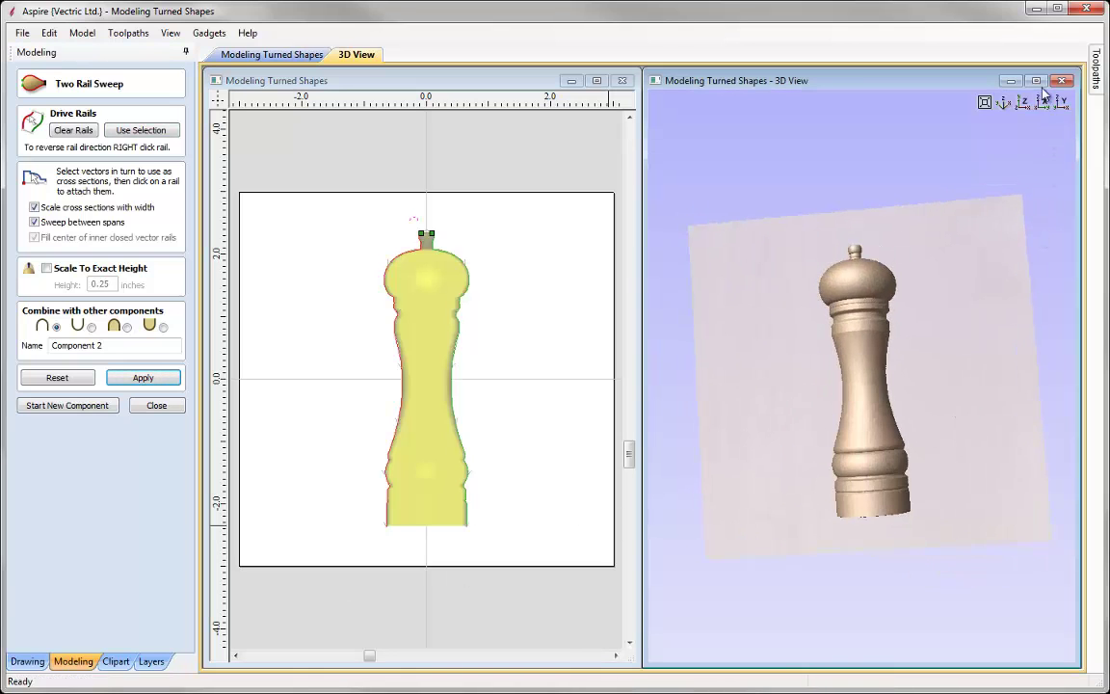
key(F3)
drag(731, 396, 674, 395)
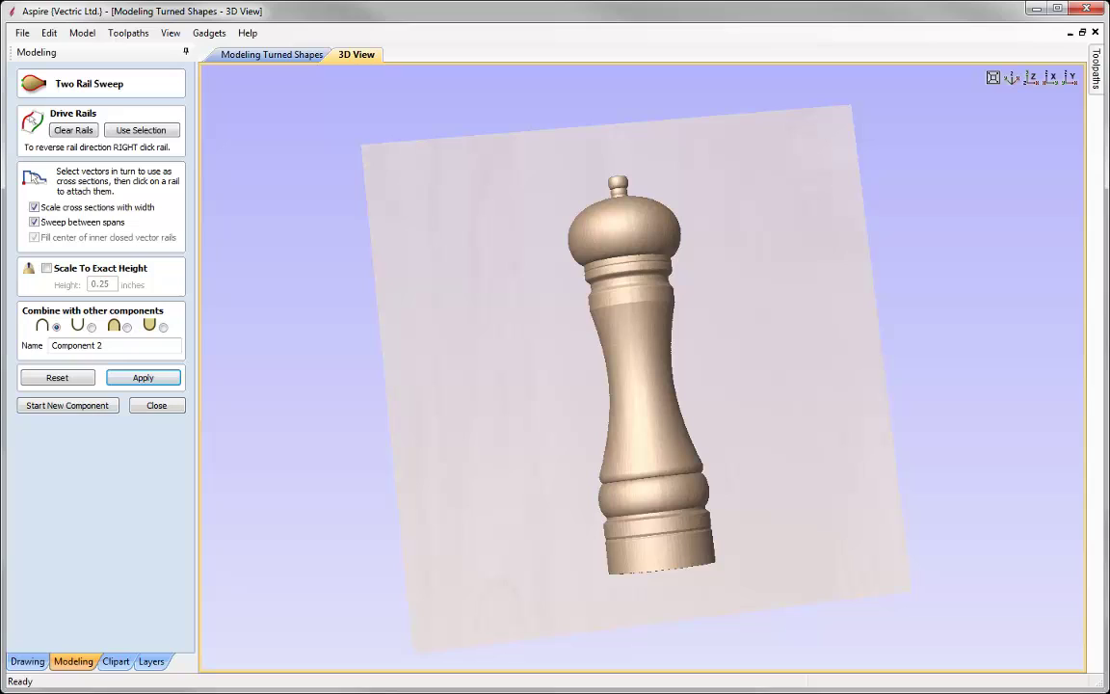